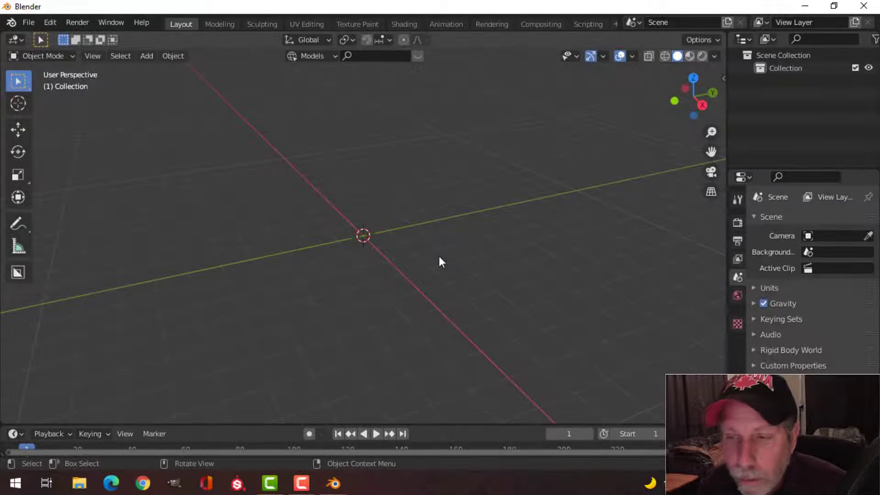
Add a UV sphere mesh at the centre of the empty scene.
middle_click_drag(436, 256, 448, 253)
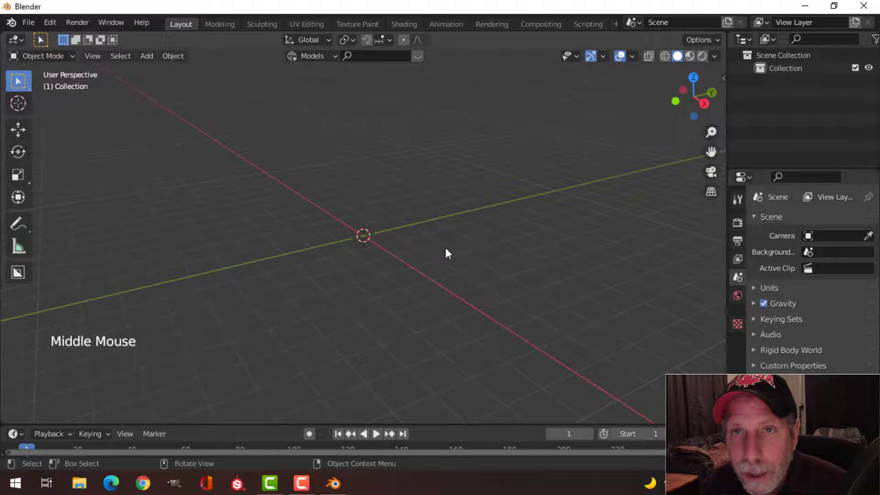
scroll(446, 249, "up", 1)
scroll(446, 249, "down", 1)
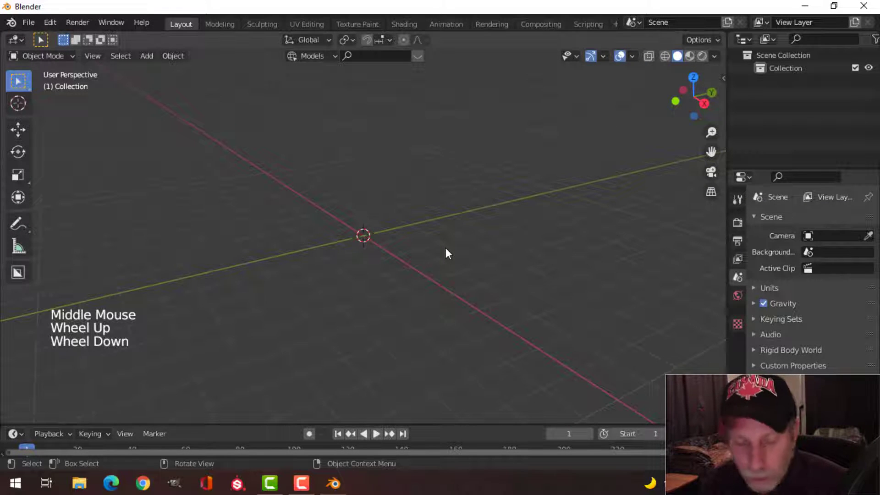
key("shift+a")
mouse_move(407, 183)
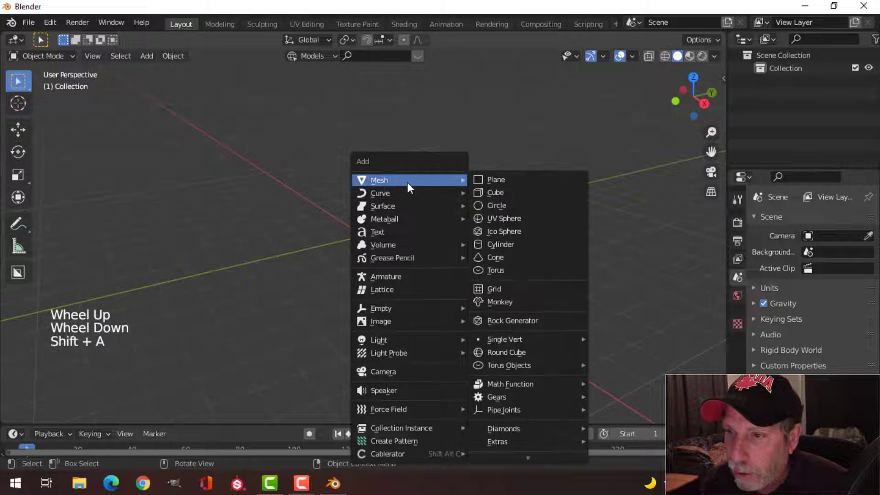
left_click(499, 218)
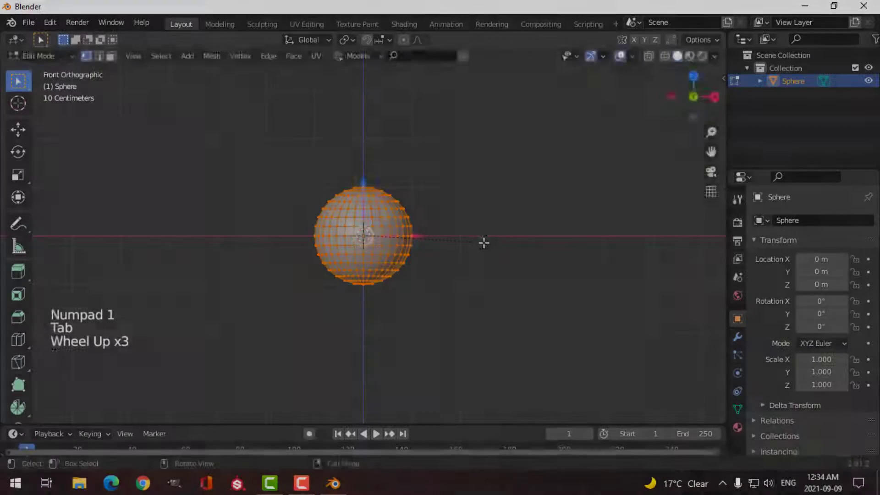
Rotate the whole sphere mesh 90 degrees in edit mode and show it as wireframe in the right orthographic view.
type("90")
key("Return")
scroll(475, 263, "up", 2)
key("z")
key("KP_3")
scroll(518, 314, "up", 1)
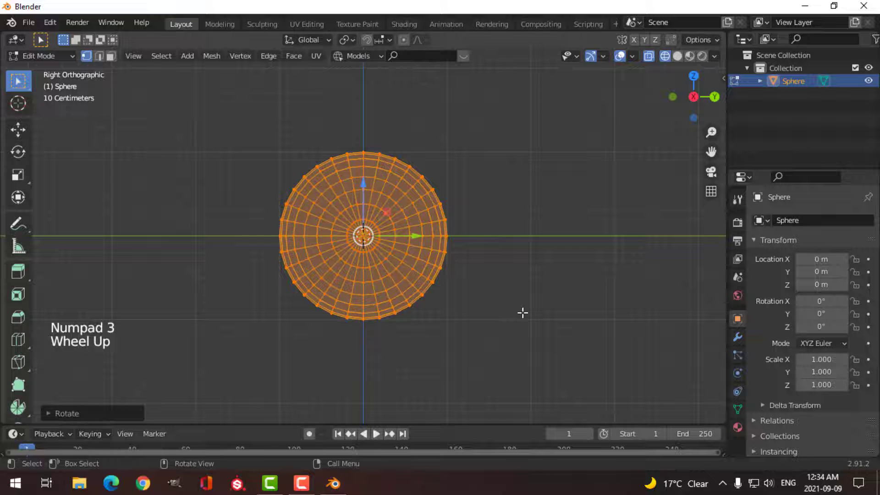
Delete the vertices of the sphere's lower half, leaving the row on the horizontal axis as the dome's edge.
key("alt+a")
key("b")
left_click_drag(522, 349, 259, 238)
scroll(393, 261, "up", 5)
key("x")
left_click(361, 232)
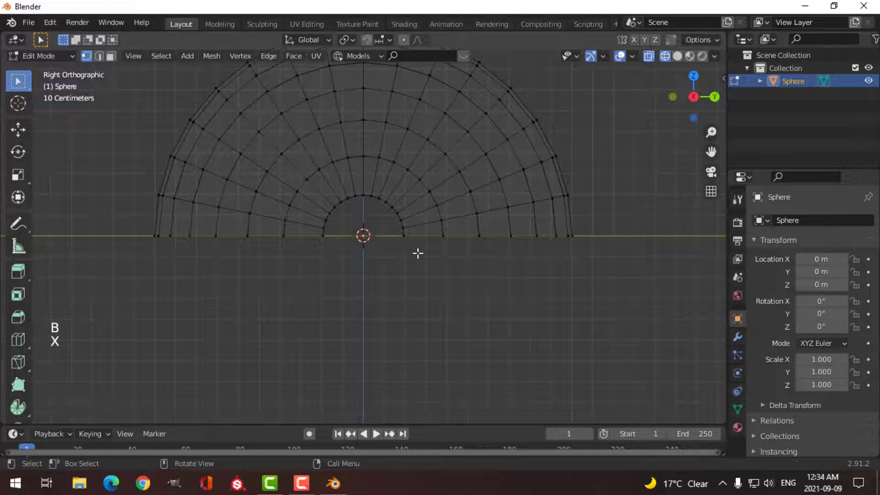
Extrude the dome's bottom edges on the positive Y side straight down to form the helmet's back section.
key("2")
left_click(466, 237, "alt+shift")
scroll(467, 243, "down", 2)
key("e")
left_click(459, 243)
Apply a level 2 subdivision surface and smooth shading to the helmet in object mode, and return to solid display.
key("Tab")
key("ctrl+2")
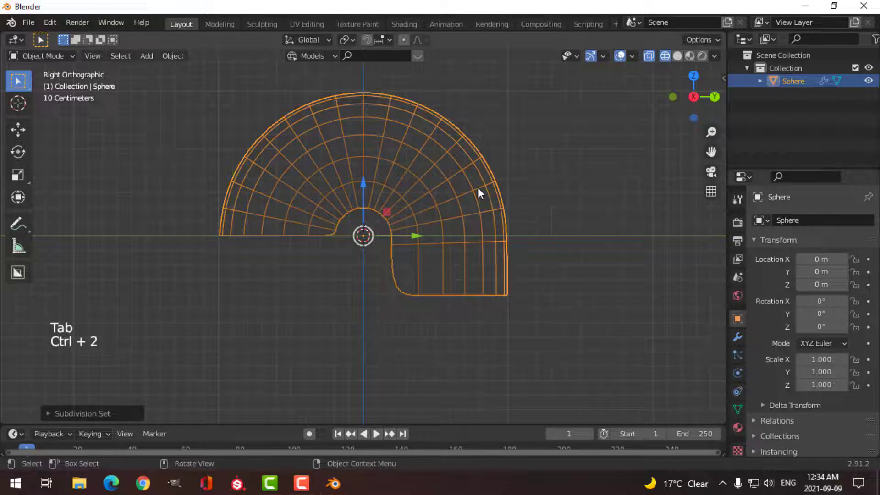
right_click(478, 188)
key("z")
scroll(550, 193, "down", 2)
mouse_move(551, 193)
middle_mouse_down()
mouse_move(472, 215)
mouse_move(547, 211)
middle_mouse_up()
Add a Solidify modifier ahead of the subdivision, increase its thickness to give the shell a solid wall, and apply it.
left_click(737, 336)
left_click(780, 220)
left_click(614, 426)
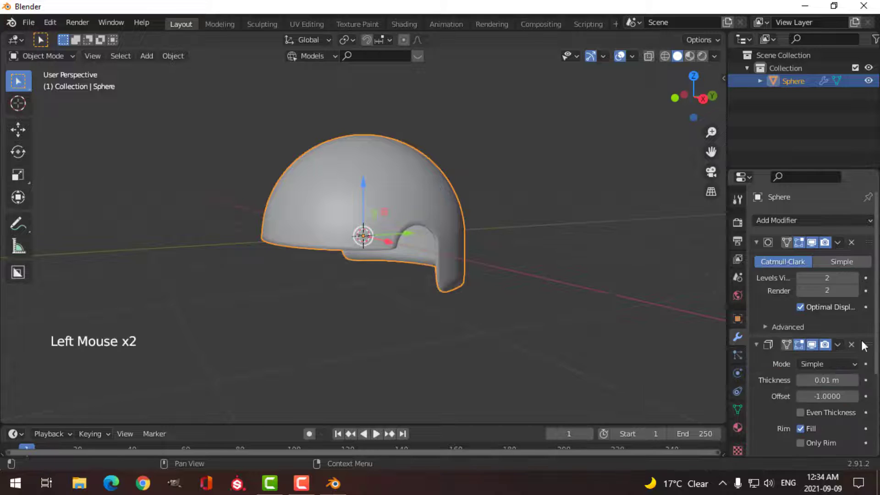
left_click_drag(864, 345, 864, 240)
middle_click_drag(477, 256, 572, 271)
left_click_drag(827, 278, 853, 278, "shift")
left_click(839, 243)
left_click(784, 257)
Cut an edge loop around the thickness of the helmet's rim and bevel it to tighten the rim.
middle_click_drag(527, 284, 504, 183)
scroll(504, 193, "up", 3)
middle_click_drag(482, 138, 507, 220, "shift")
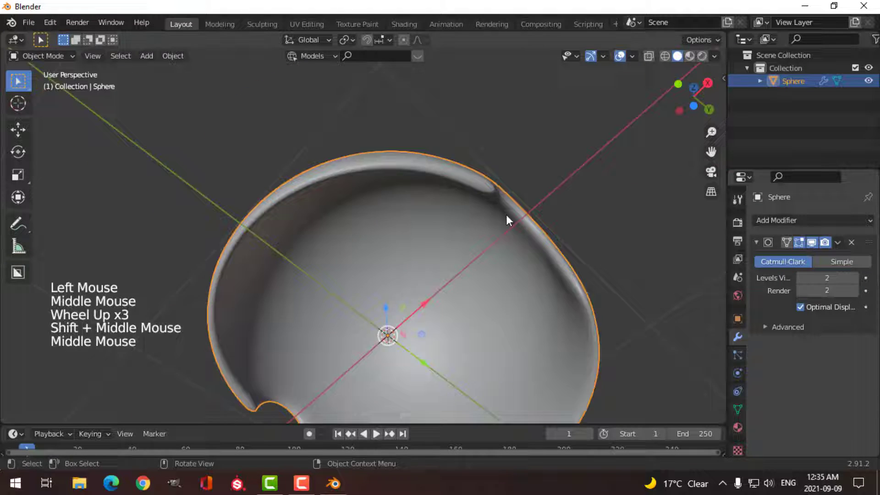
key("Tab")
key("alt+a")
key("2")
scroll(507, 216, "up", 2)
left_click(567, 161, "alt+shift")
key("alt+a")
key("ctrl+r")
left_click(520, 140)
left_click(540, 138)
key("ctrl+b")
middle_click_drag(571, 137, 643, 257)
key("Tab")
Examine the outer shape and rim of the helmet shell from several angles.
scroll(540, 218, "down", 3)
key("alt+a")
scroll(642, 257, "down", 1)
scroll(643, 257, "up", 1)
middle_click_drag(642, 257, 462, 241)
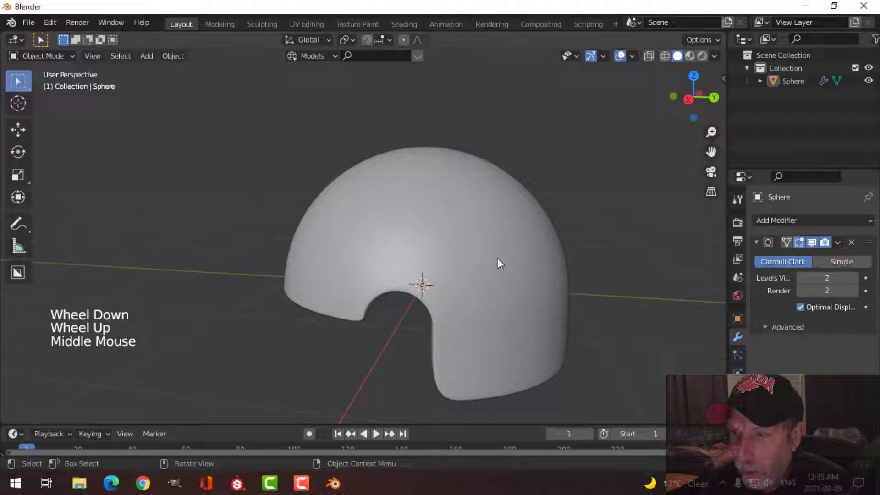
scroll(497, 265, "down", 1)
left_click(462, 242)
mouse_move(553, 246)
middle_mouse_down()
mouse_move(540, 237)
mouse_move(547, 246)
middle_mouse_up()
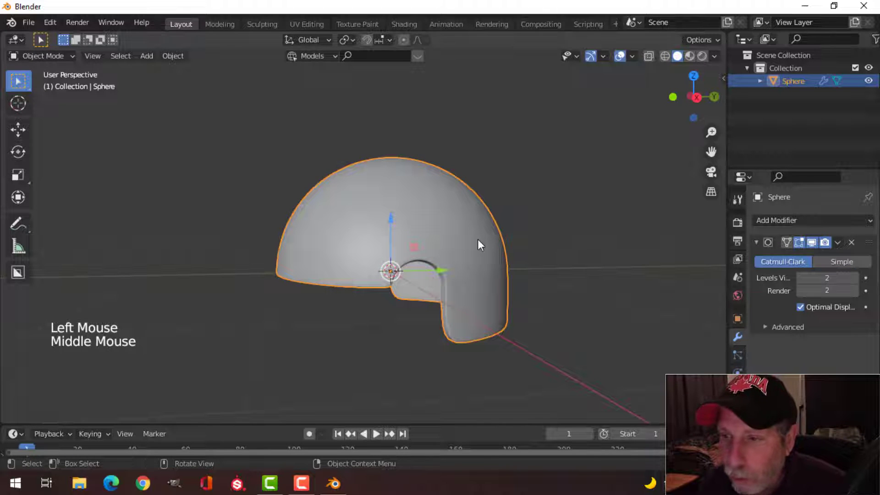
Unwrap the entire helmet mesh with Smart UV Project using an island margin of 0.020.
key("Tab")
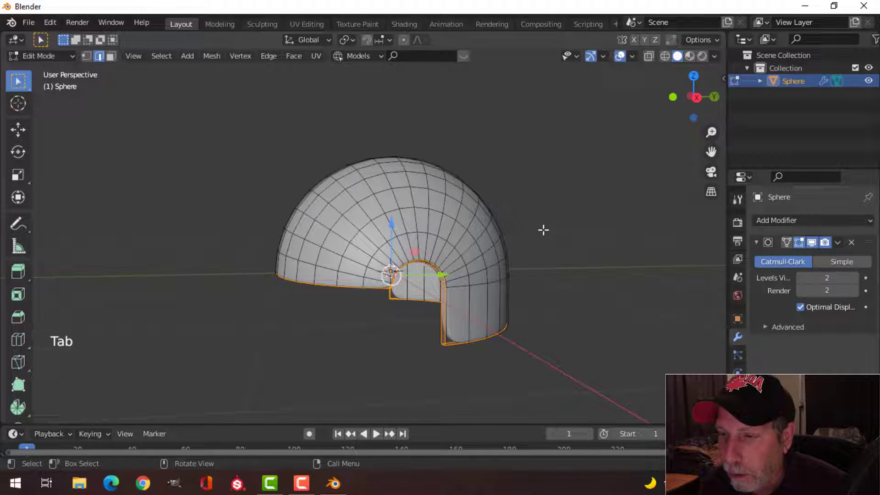
key("a")
key("u")
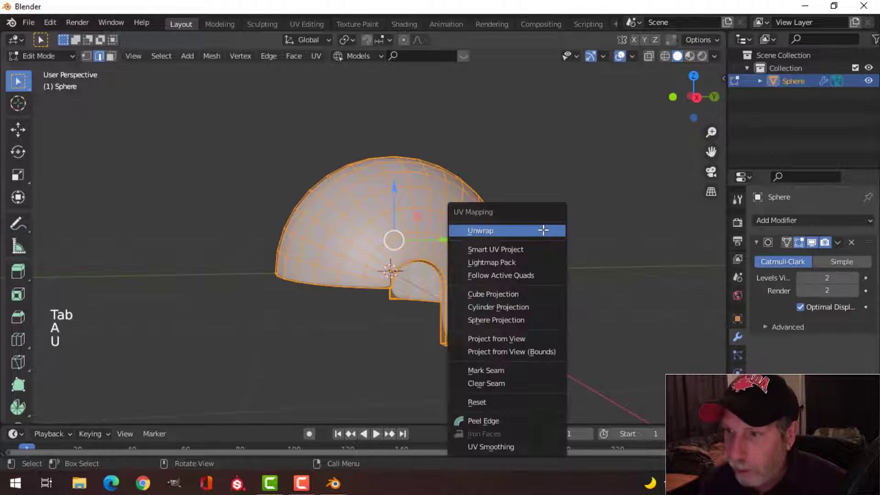
left_click(521, 252)
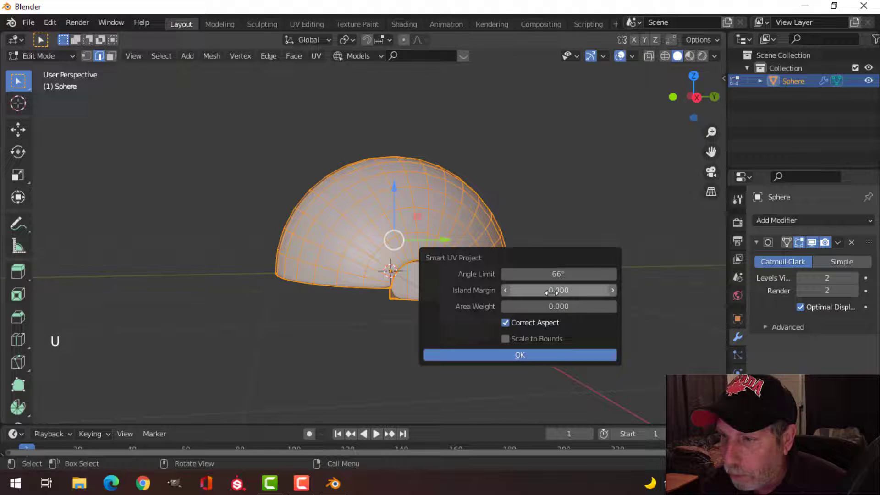
left_click(614, 290)
left_click(614, 290)
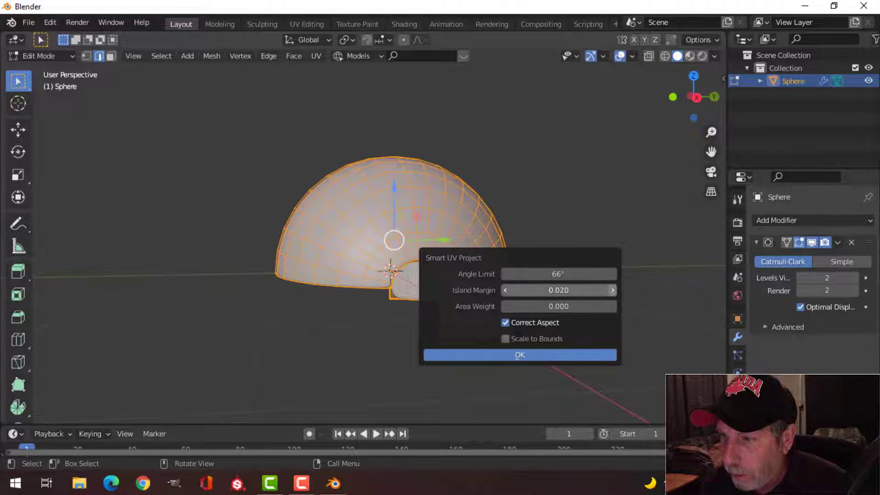
left_click(543, 355)
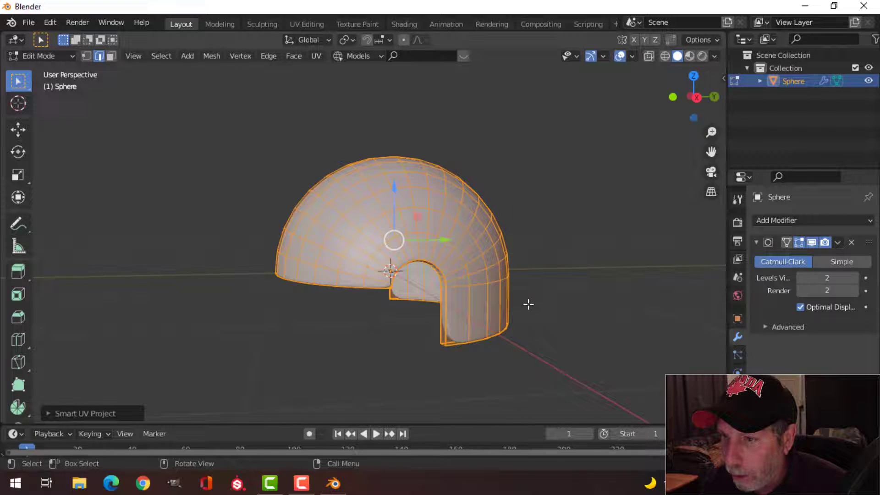
Return to object mode, select the helmet, and create a new material for it in the Shading workspace.
middle_click_drag(527, 304, 452, 241)
key("Tab")
key("alt+a")
scroll(525, 269, "down", 2)
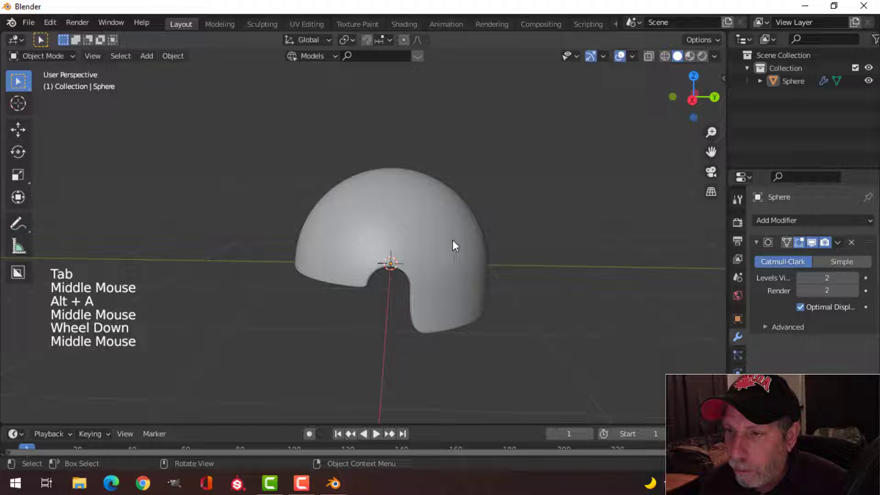
left_click(453, 240)
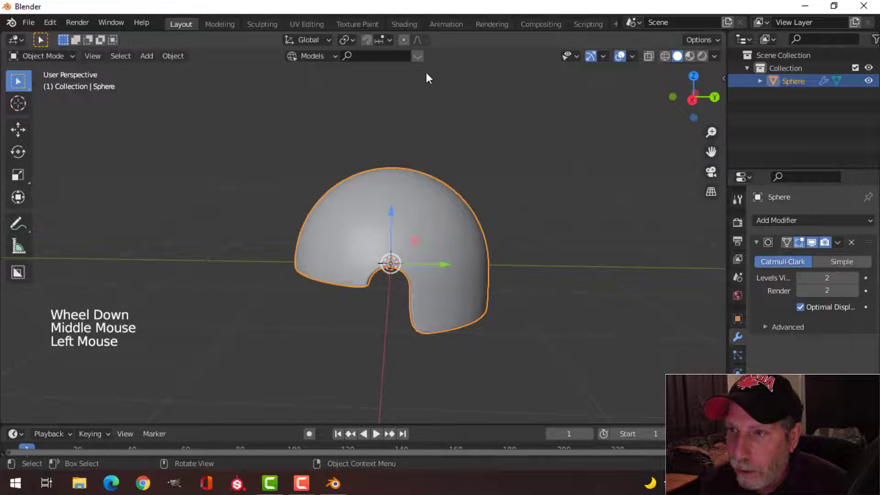
left_click(404, 25)
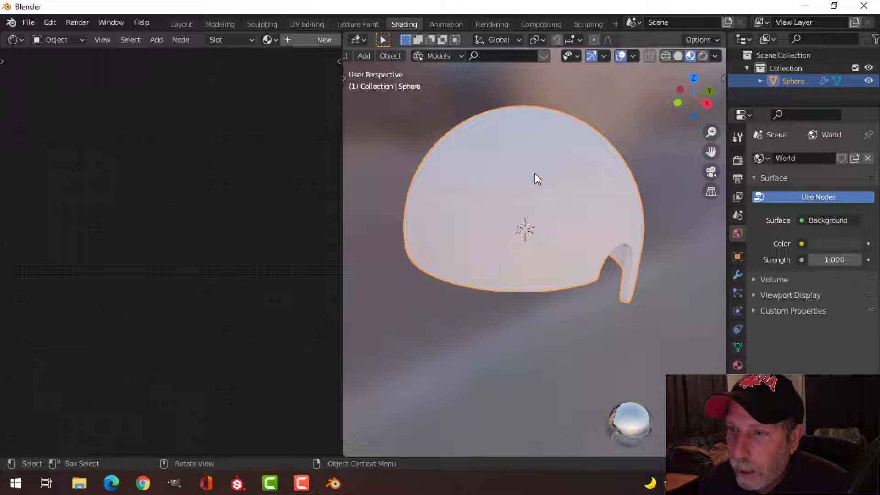
left_click(293, 38)
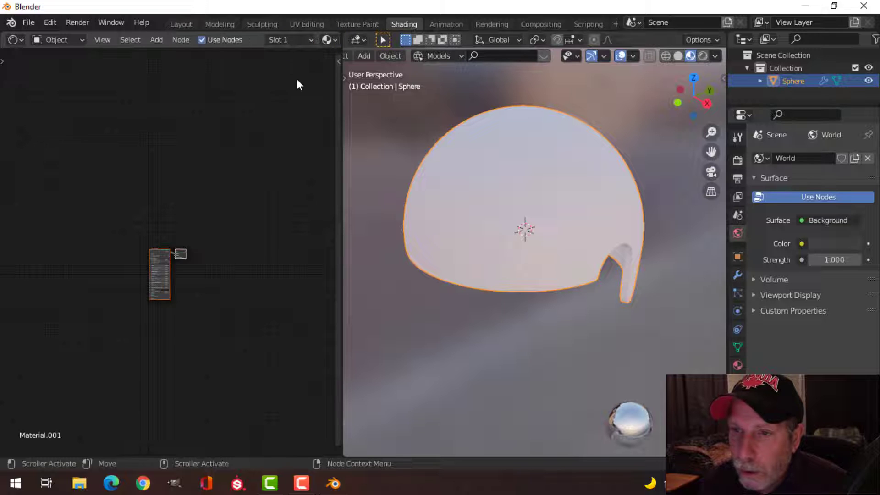
Duplicate the Principled BSDF node and place the copy directly above the original.
scroll(200, 243, "up", 1)
scroll(199, 242, "up", 6)
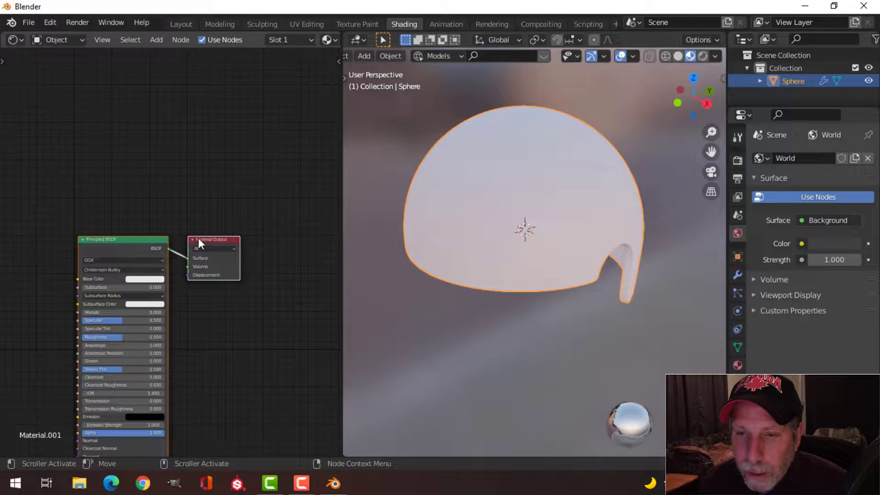
scroll(207, 247, "down", 3)
middle_click_drag(199, 220, 266, 222)
scroll(273, 217, "down", 3)
scroll(275, 219, "down", 2)
left_click(261, 203)
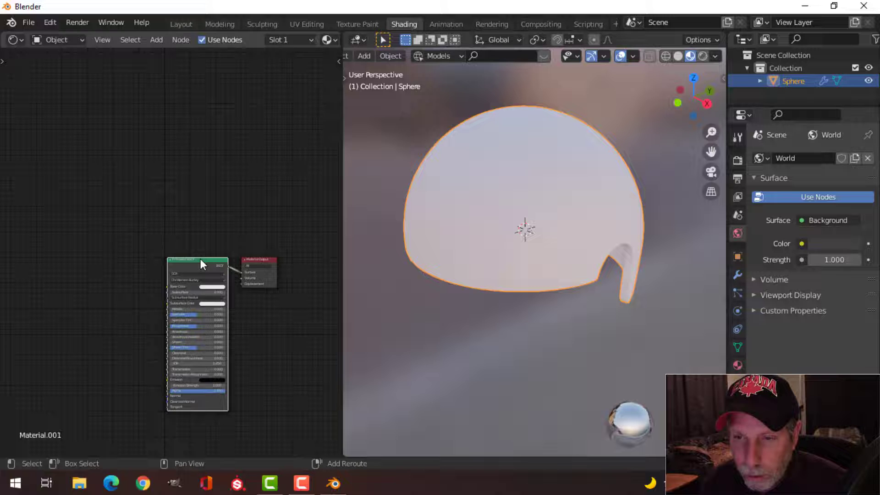
key("shift+d")
left_click(199, 95)
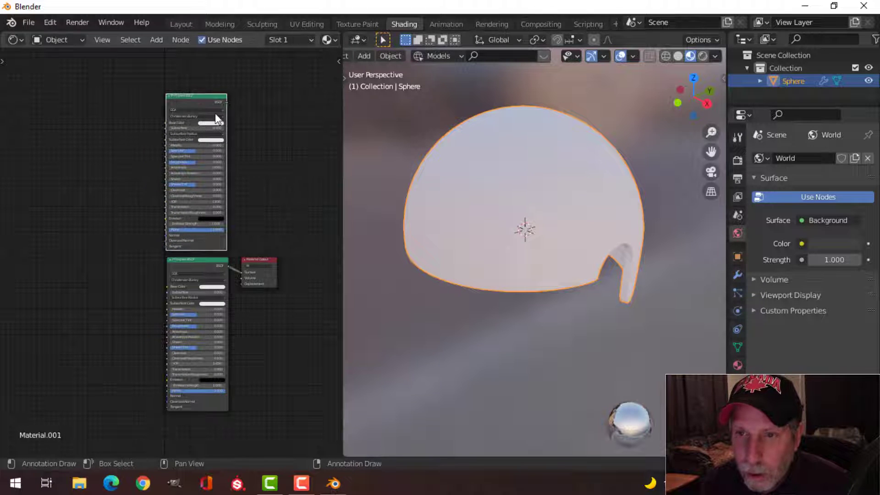
scroll(199, 113, "up", 2)
scroll(259, 126, "down", 3)
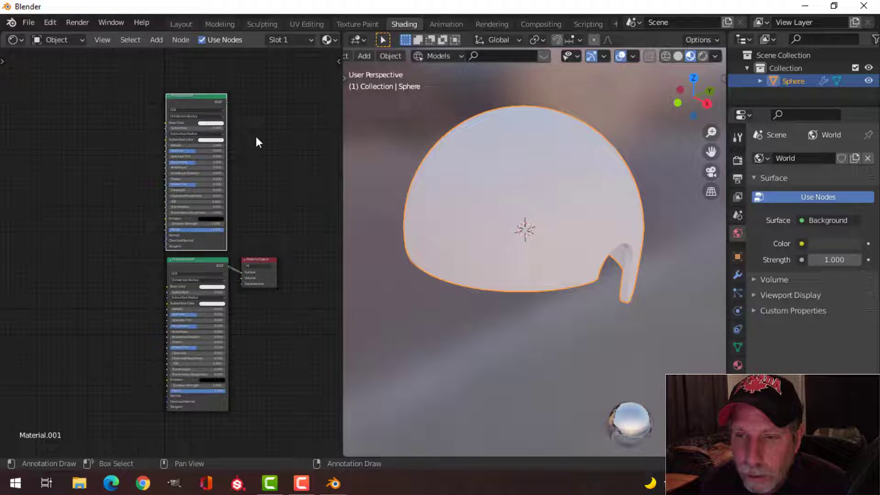
Move the Material Output node away from the shaders and insert a Mix Shader on its link from the lower Principled BSDF.
middle_click_drag(261, 171, 186, 179)
left_click_drag(170, 239, 296, 221)
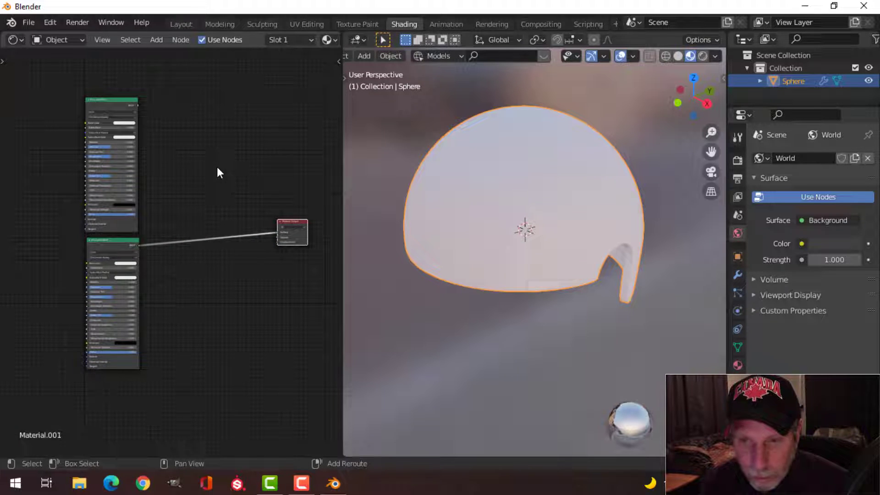
key("shift+a")
mouse_move(230, 213)
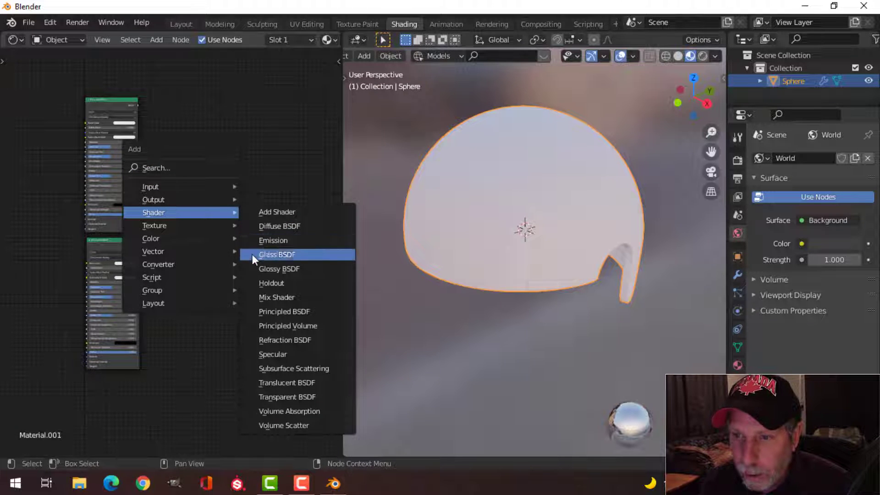
left_click(269, 297)
left_click(223, 221)
scroll(224, 219, "up", 4)
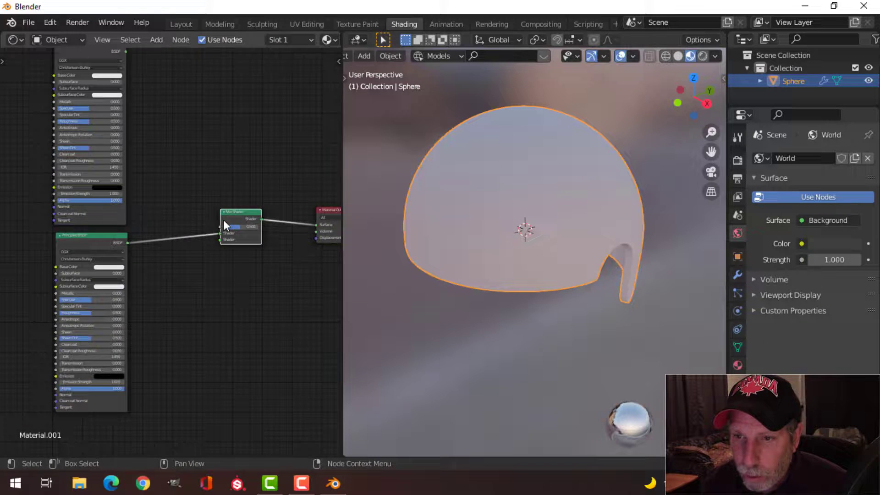
Connect the upper Principled BSDF's output to the Mix Shader's second shader input.
scroll(218, 204, "down", 3)
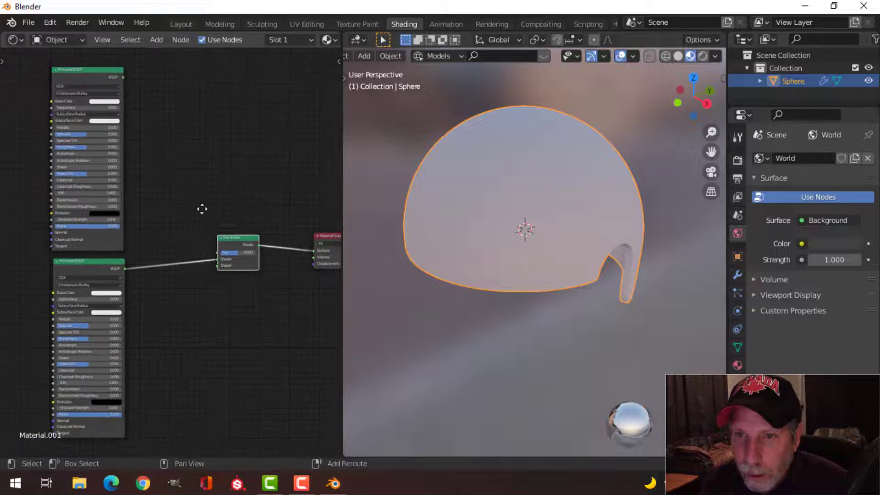
left_click_drag(123, 82, 217, 275)
scroll(215, 281, "down", 2)
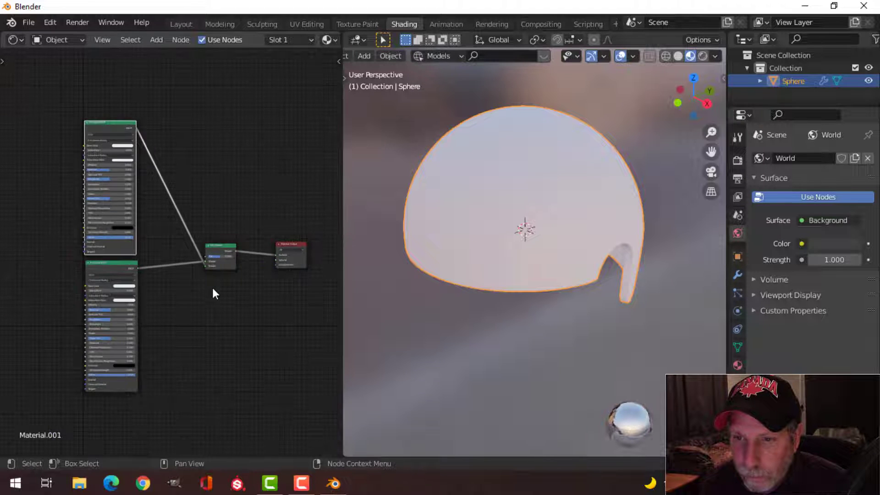
Set the lower Principled BSDF's base color to dark red with hue 0.021, saturation 0.993 and value 0.197.
middle_click_drag(212, 285, 216, 241)
scroll(217, 241, "up", 4)
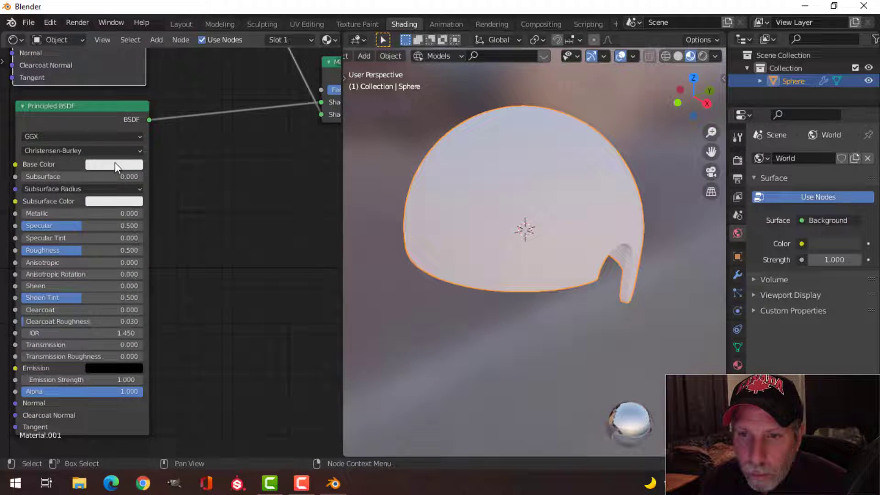
left_click(116, 165)
left_click_drag(130, 242, 128, 257)
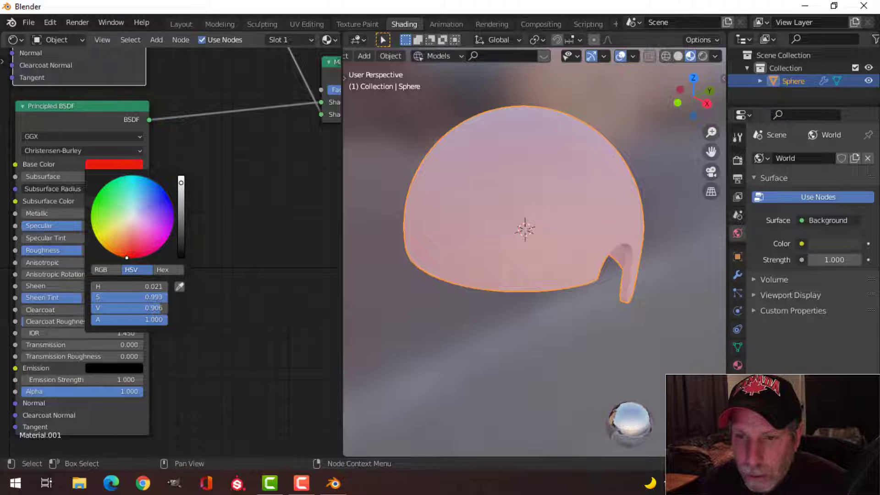
left_click_drag(181, 219, 181, 242)
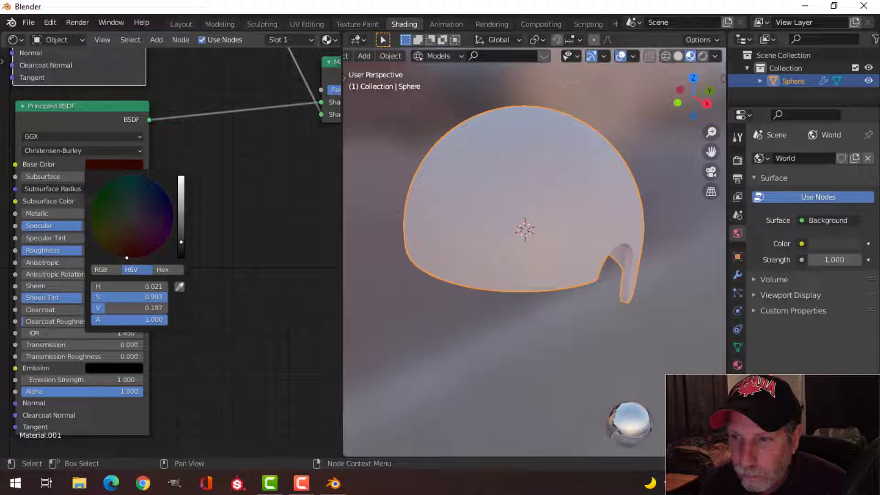
Disconnect the upper Principled BSDF from the Mix Shader's second input.
scroll(265, 150, "down", 3)
middle_click_drag(266, 149, 246, 178)
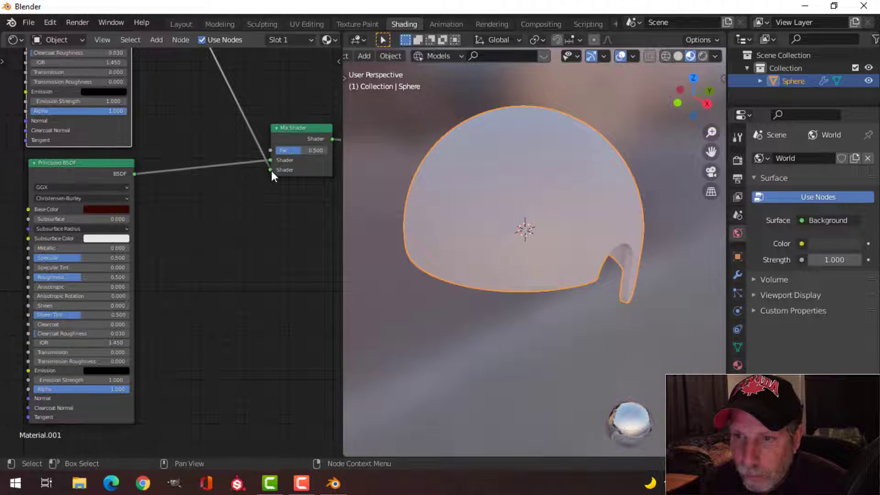
left_click_drag(271, 171, 247, 142)
middle_click_drag(518, 228, 491, 220)
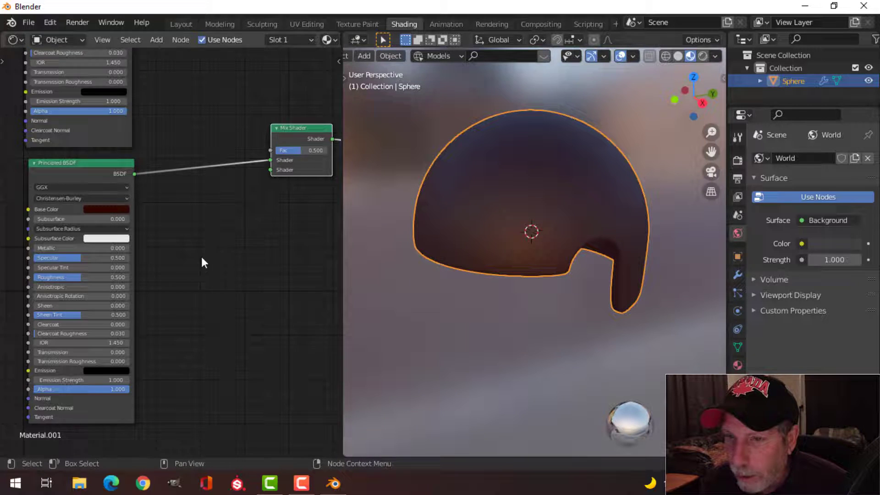
Set the dark red Principled BSDF's roughness to 0.3 and its clearcoat to 0.3.
scroll(200, 255, "up", 3)
middle_click_drag(185, 249, 260, 234)
middle_click_drag(191, 232, 229, 218)
scroll(180, 235, "up", 1)
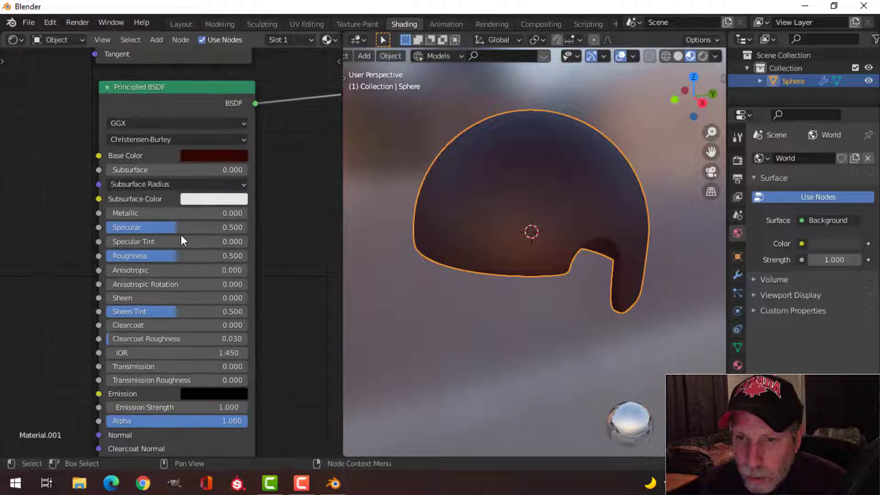
middle_click_drag(185, 240, 197, 216)
left_click(208, 230)
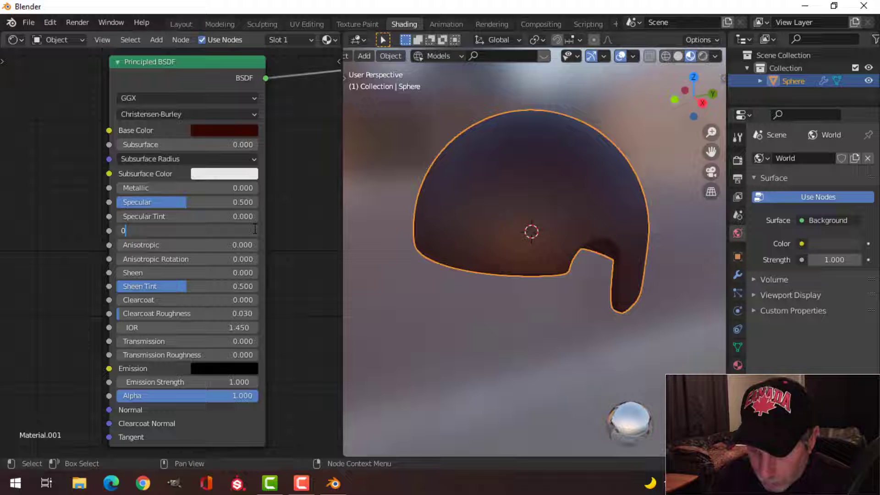
type("0.3")
key("Return")
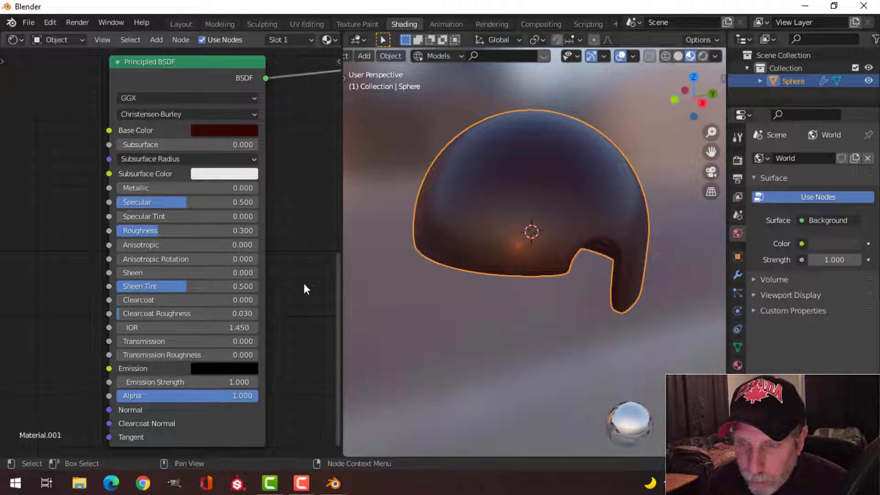
left_click(250, 300)
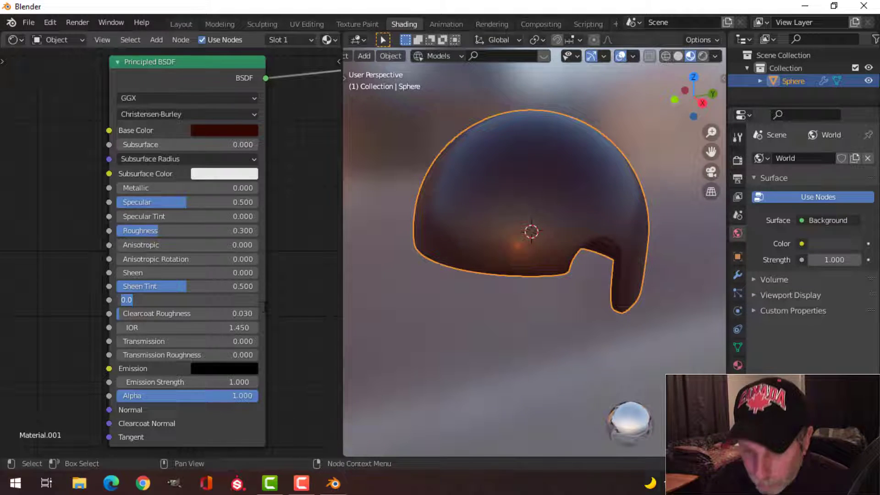
type("0.3")
key("Return")
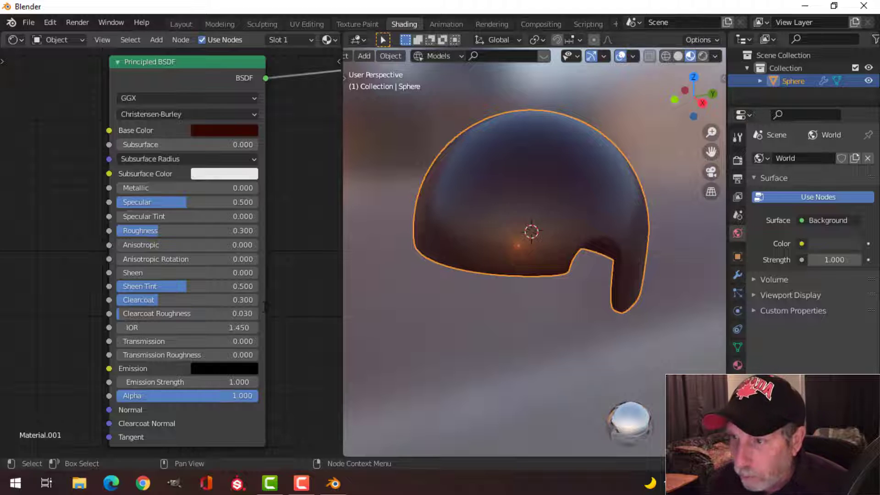
Reduce the dark red shader's roughness to 0.2 and deselect the helmet to check its finish.
middle_click_drag(609, 235, 528, 262)
scroll(510, 235, "up", 3)
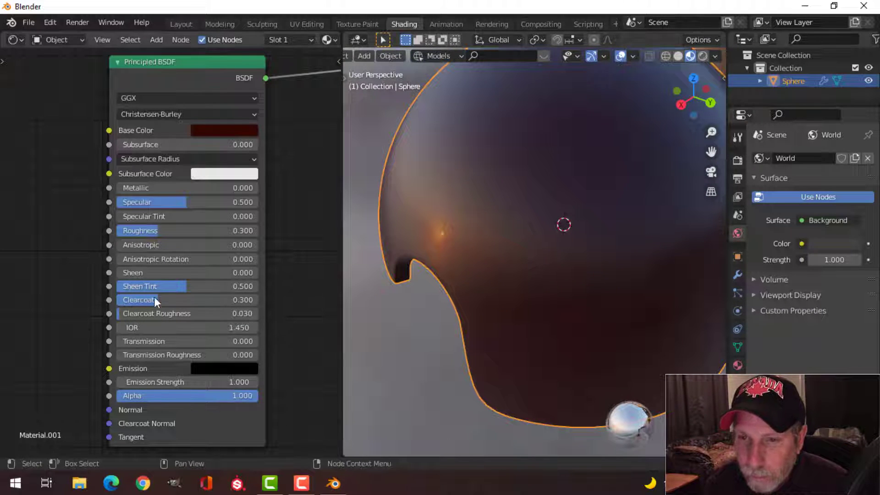
left_click(214, 231)
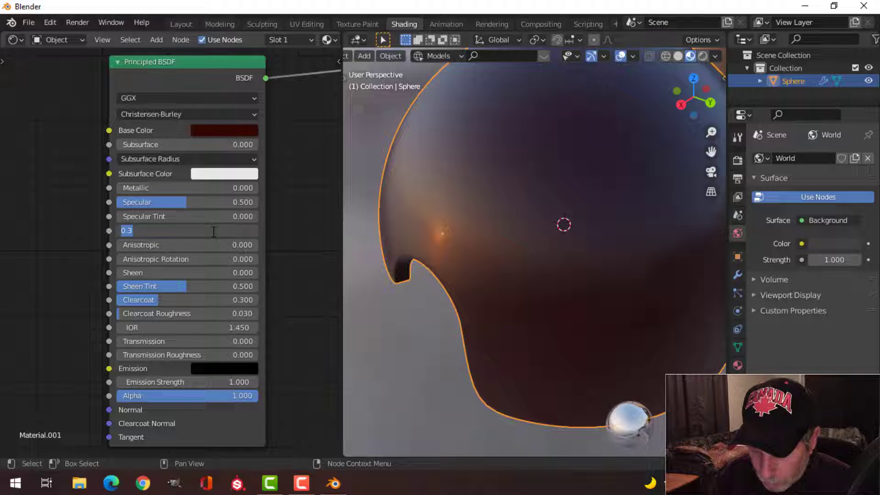
type("0.2")
key("Return")
scroll(509, 188, "down", 5)
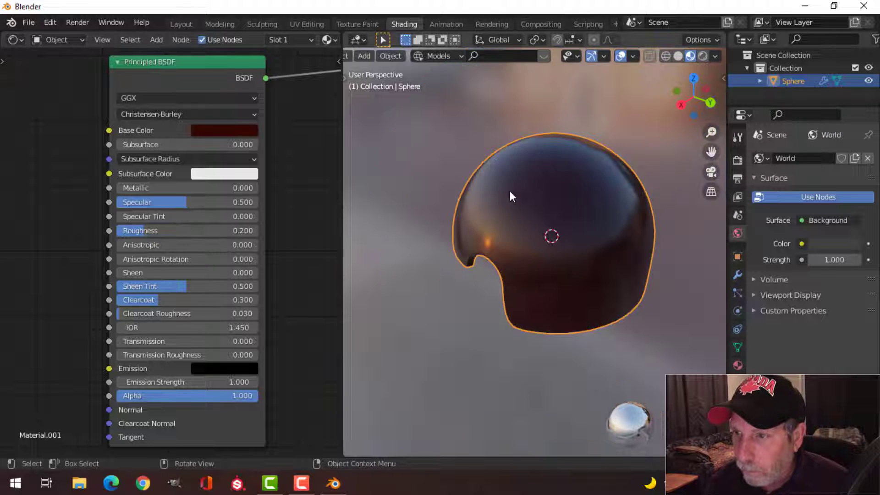
key("alt+a")
middle_click_drag(564, 207, 585, 203)
scroll(251, 252, "down", 4)
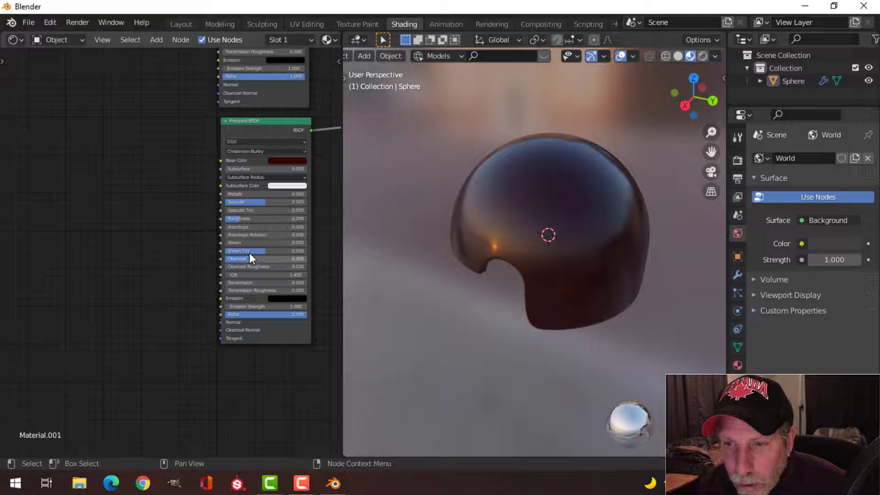
middle_click_drag(444, 222, 564, 212)
scroll(520, 221, "up", 4)
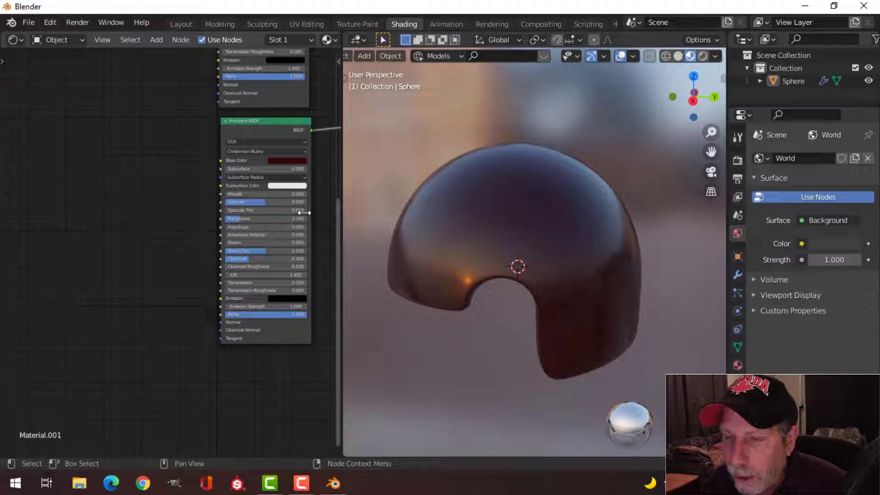
Reconnect the upper Principled BSDF's output to the Mix Shader's second shader input.
scroll(263, 208, "down", 3)
middle_click_drag(262, 208, 227, 303, "shift")
middle_click_drag(237, 260, 198, 308, "shift")
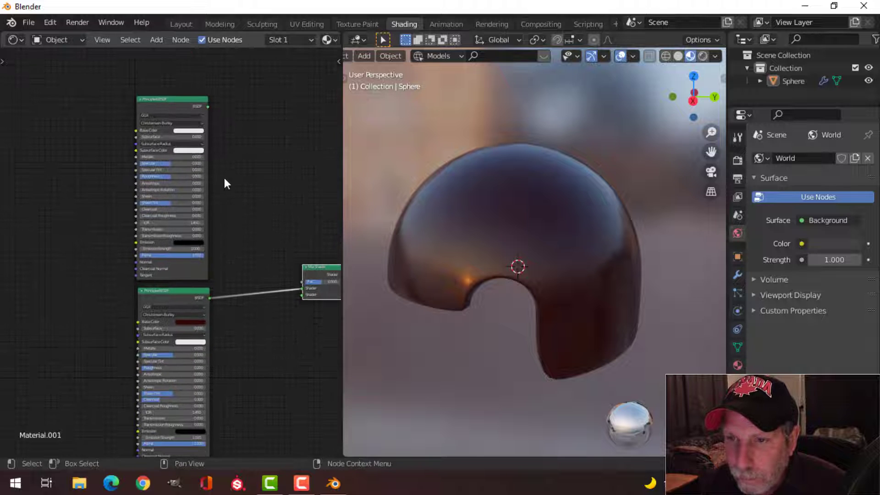
middle_click_drag(230, 172, 224, 174, "shift")
scroll(224, 174, "up", 1)
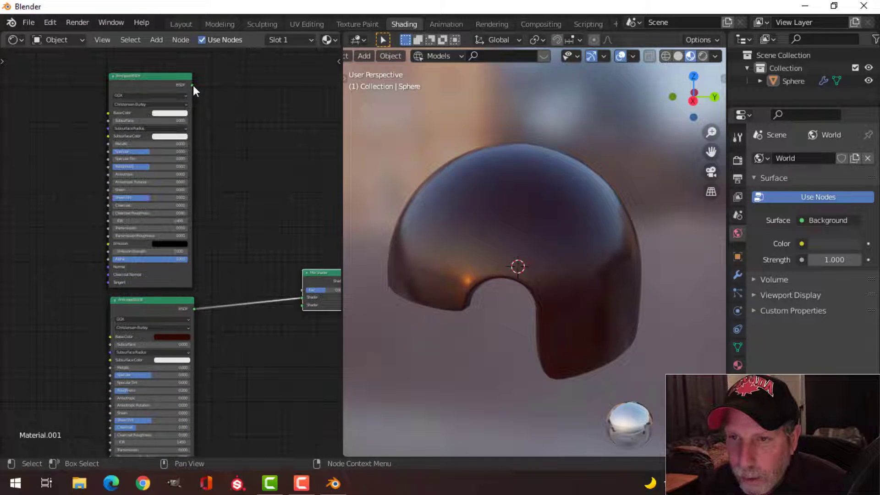
left_click_drag(194, 85, 300, 305)
scroll(207, 212, "down", 1)
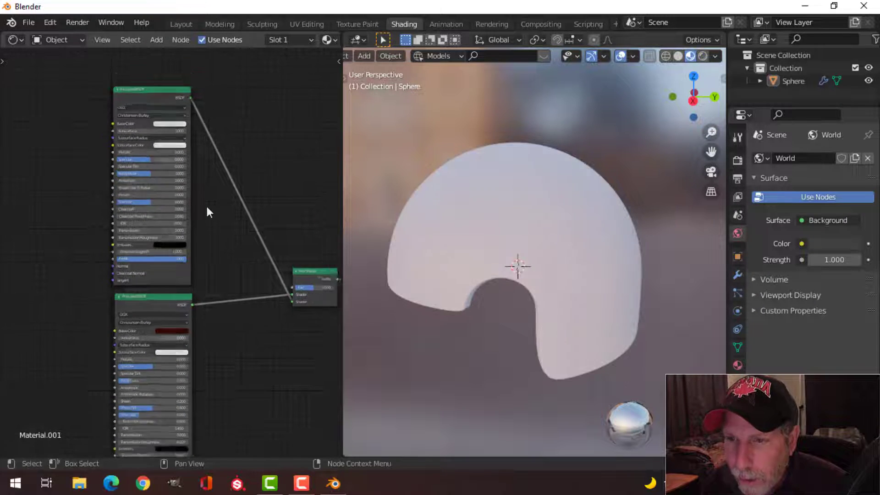
scroll(207, 212, "down", 1)
scroll(482, 225, "down", 1)
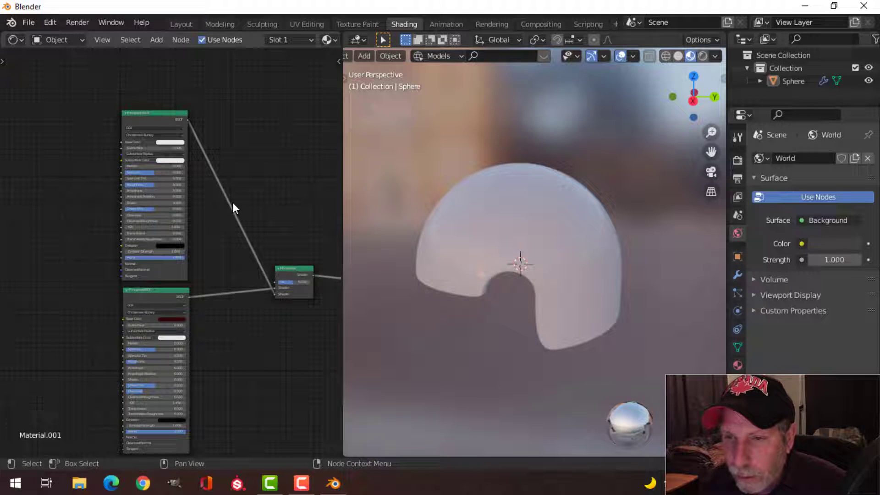
Add an Image Texture node in the empty area before the upper Principled BSDF.
scroll(183, 198, "down", 1)
middle_click_drag(95, 145, 157, 144)
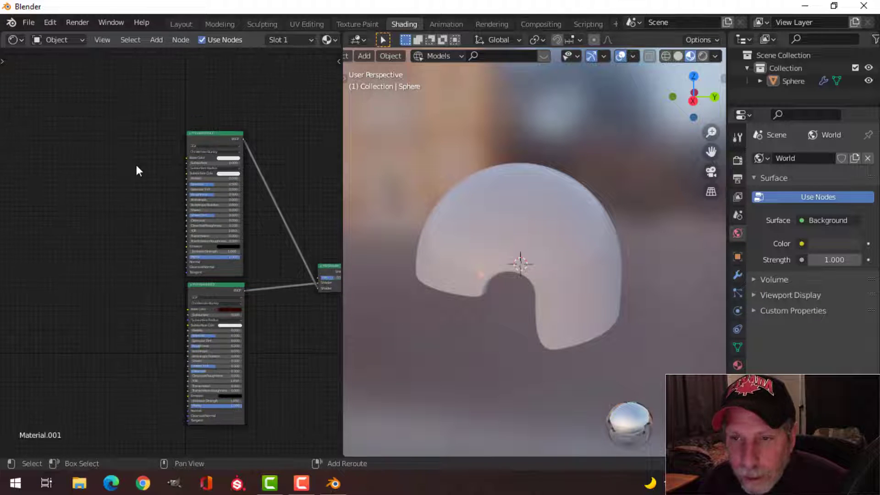
scroll(137, 168, "up", 4, "ctrl")
mouse_move(164, 180)
middle_mouse_down("shift")
mouse_move(168, 187)
mouse_move(157, 187)
middle_mouse_up("shift")
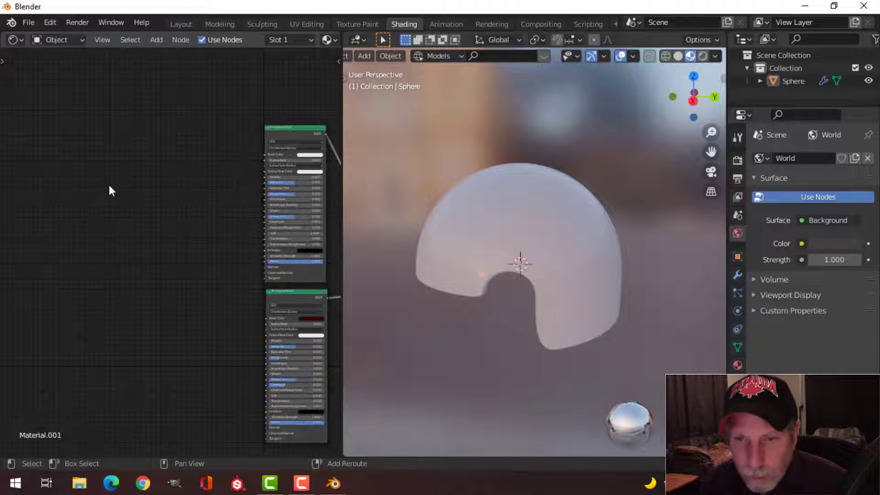
key("shift+a")
mouse_move(98, 201)
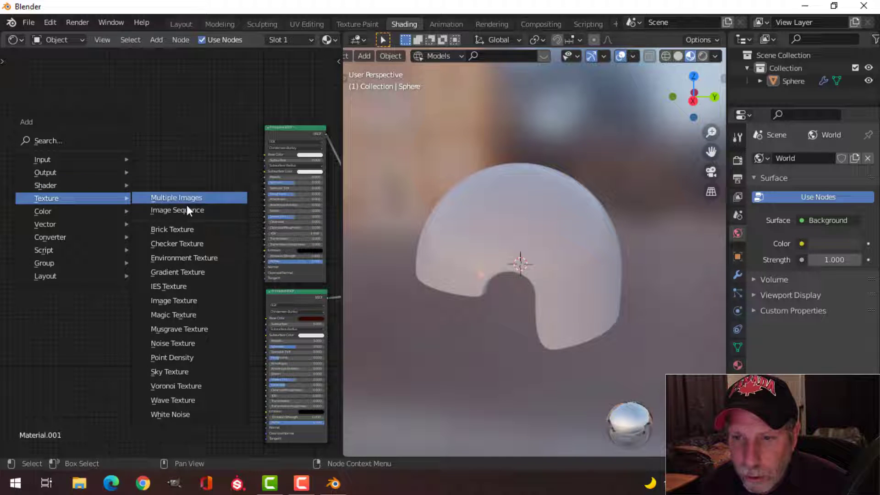
left_click(177, 299)
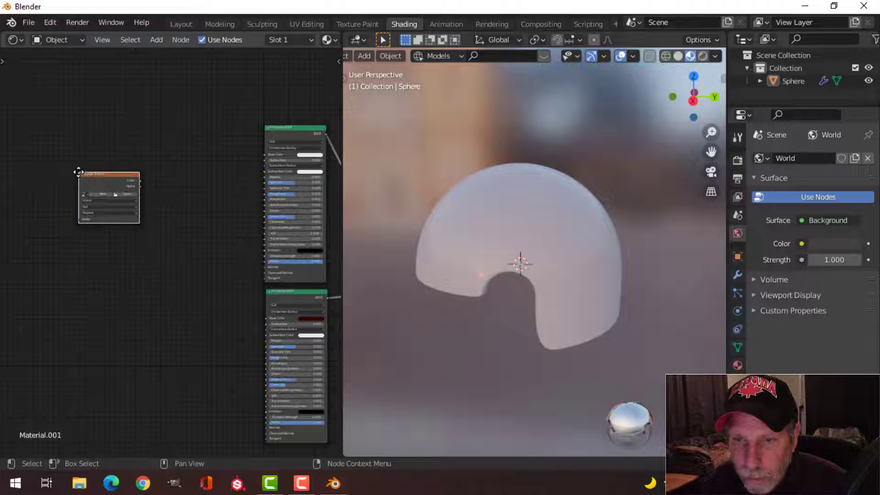
left_click(78, 173)
Start a new image for the texture node, named Decal, with width and height of 1024*4 (4096 px).
scroll(87, 184, "up", 5)
middle_click_drag(80, 178, 158, 231, "shift")
scroll(146, 214, "up", 4)
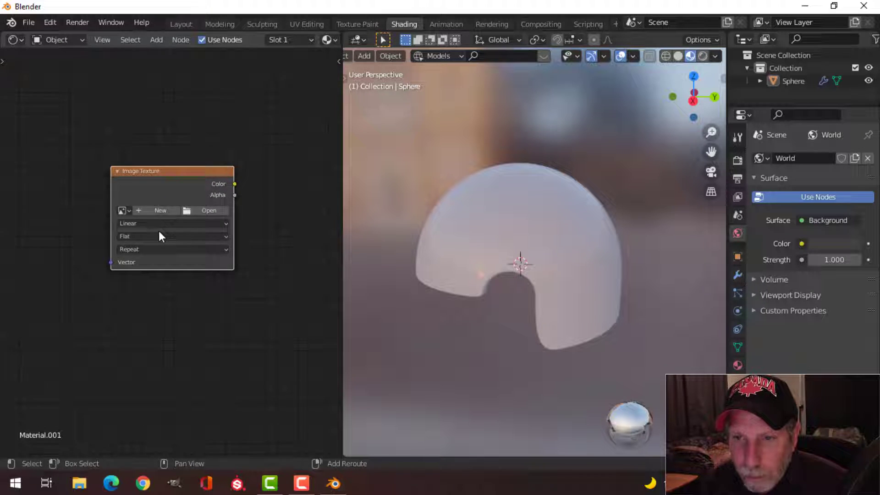
scroll(159, 233, "up", 2)
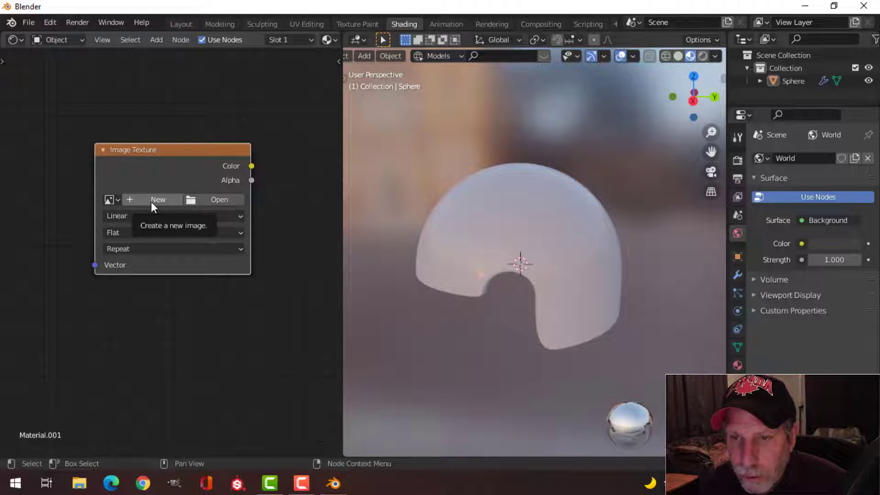
left_click(151, 200)
left_click(186, 225)
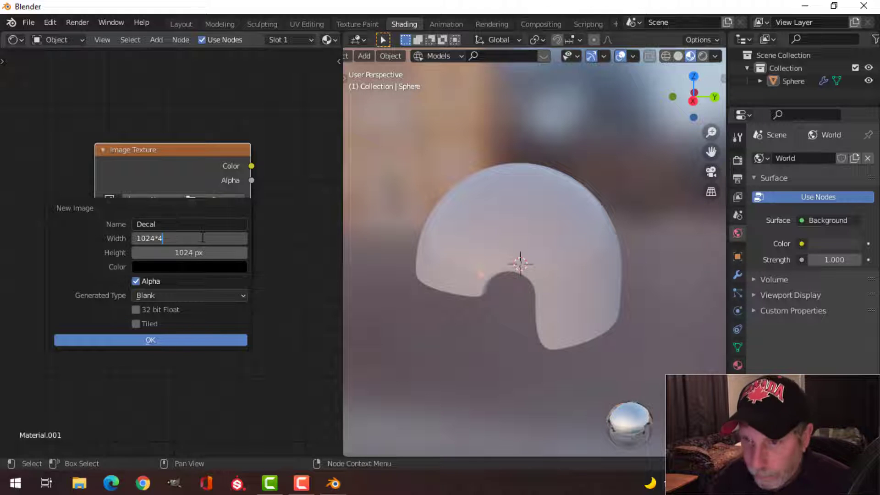
key("Return")
left_click(202, 252)
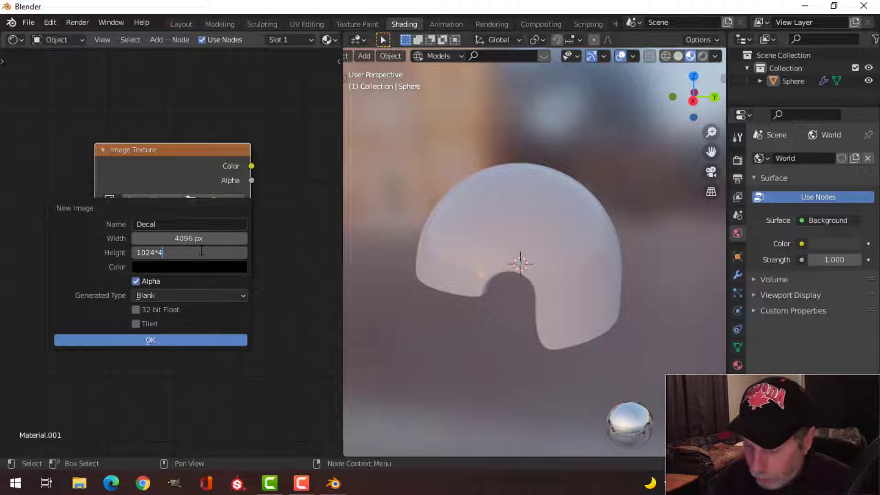
key("Return")
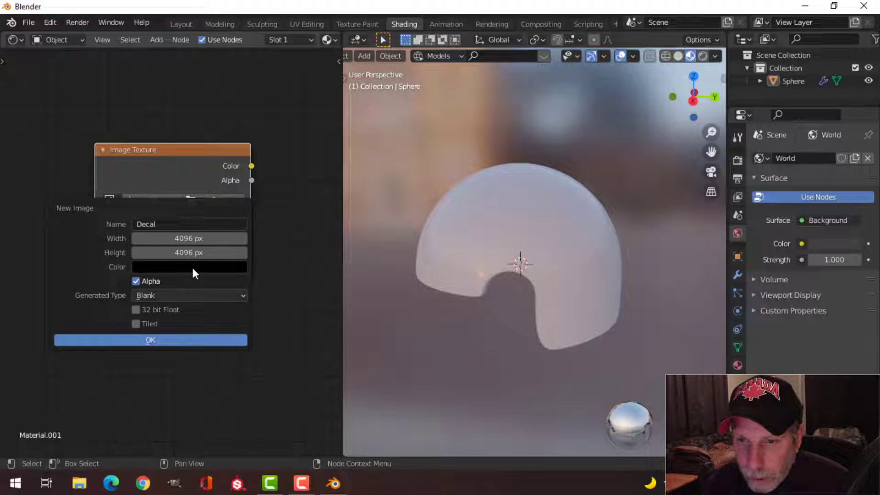
Set the new image's fill color to white with value 1 and alpha 0, and create the image.
left_click(192, 271)
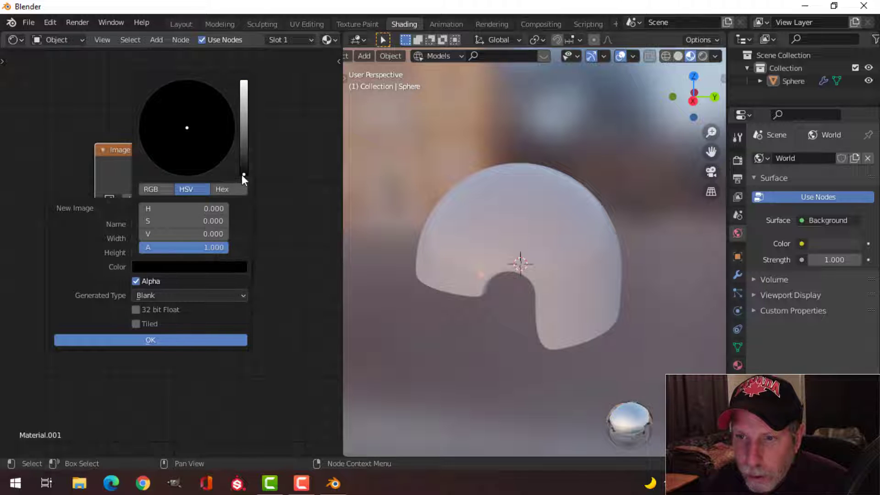
left_click_drag(243, 176, 244, 82)
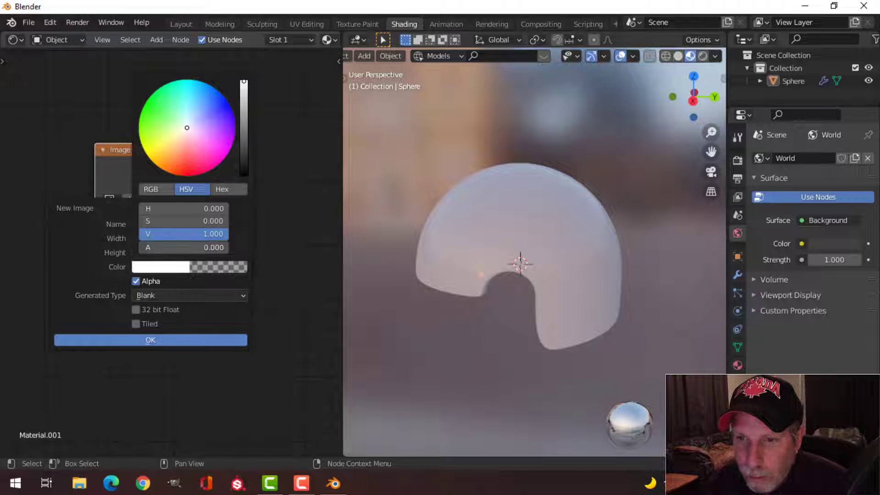
left_click(139, 341)
Connect the Decal texture's Color output to the upper Principled BSDF's Base Color.
scroll(230, 297, "down", 2)
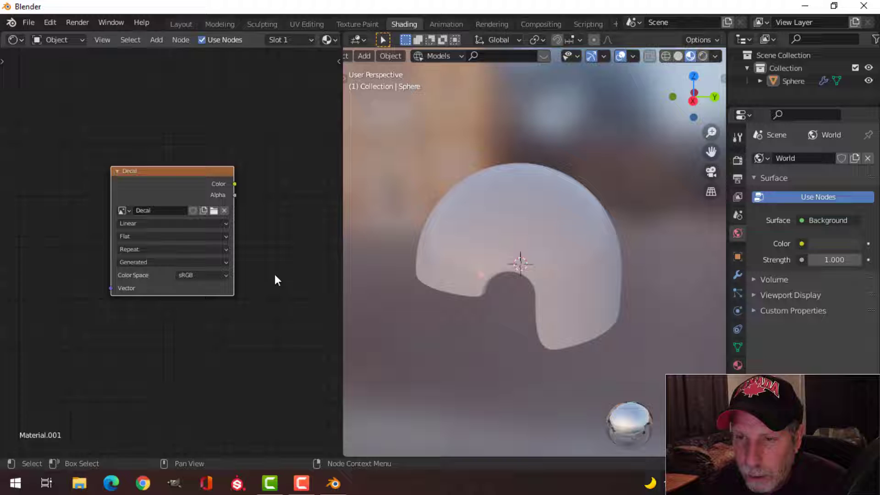
middle_click_drag(278, 254, 173, 255)
left_click_drag(96, 221, 294, 179)
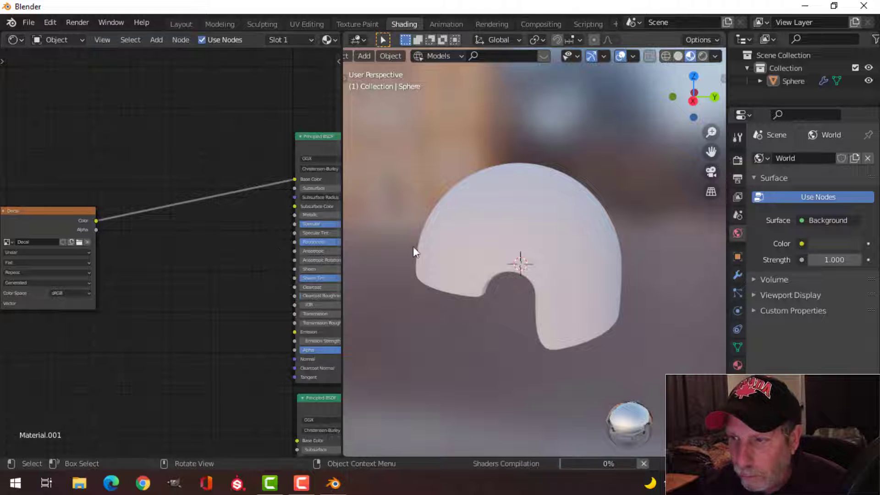
Connect the Decal texture's Alpha output to the Mix Shader's factor input.
scroll(281, 250, "up", 2)
middle_click_drag(279, 251, 183, 227, "shift")
scroll(180, 233, "down", 2)
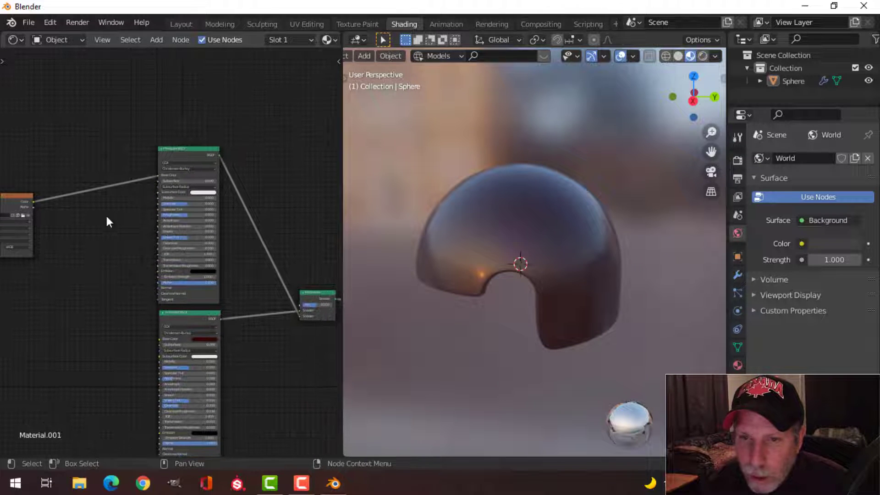
left_click_drag(32, 207, 250, 289)
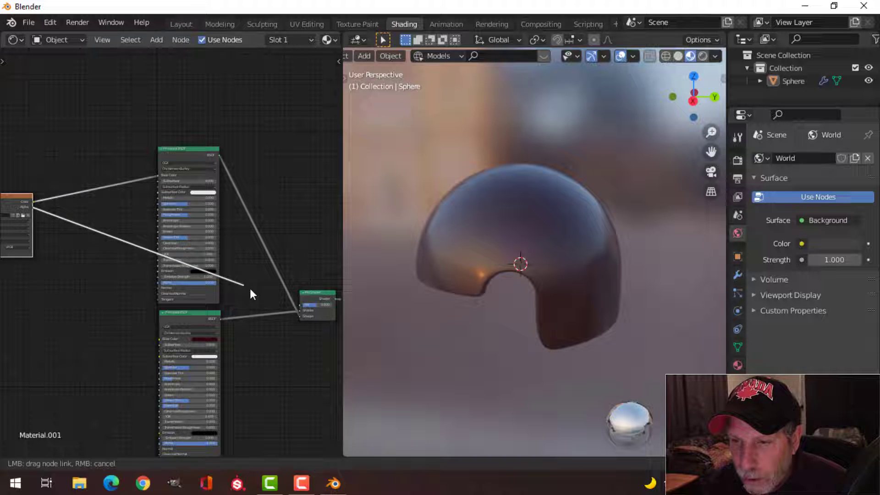
left_click_drag(303, 309, 302, 305)
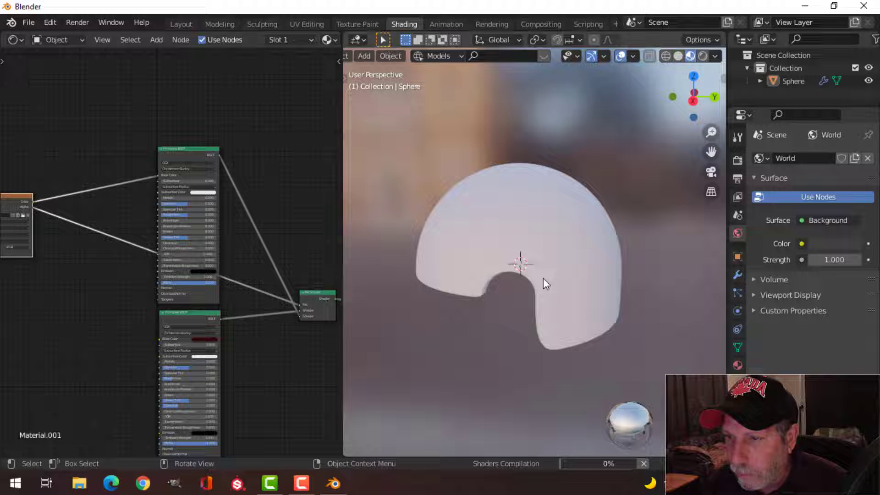
Check the helmet's material from several angles and switch the helmet to Texture Paint mode.
scroll(538, 276, "up", 3)
middle_click_drag(545, 277, 486, 270)
scroll(538, 264, "down", 3)
scroll(272, 275, "down", 3)
middle_click_drag(272, 261, 245, 264)
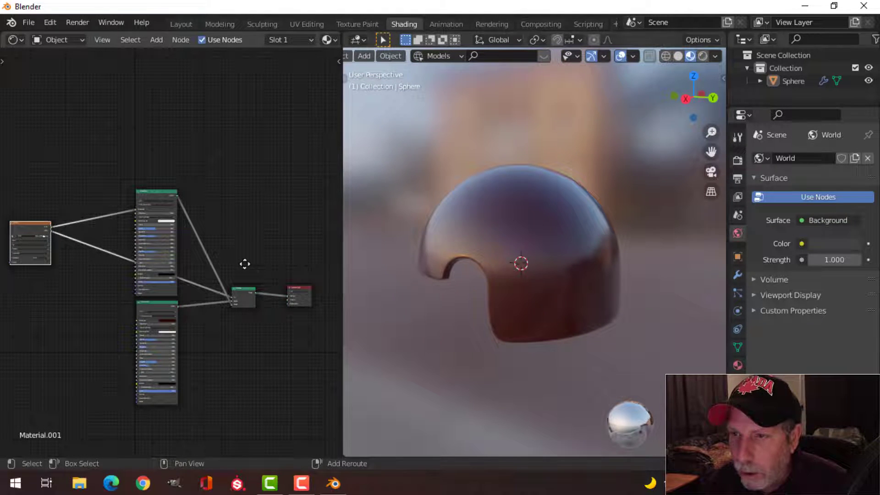
middle_click_drag(458, 230, 567, 243)
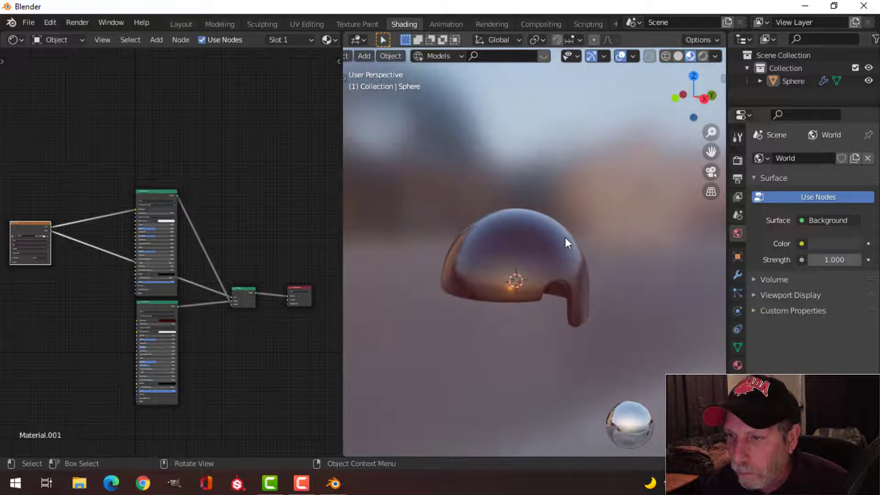
scroll(567, 239, "up", 3)
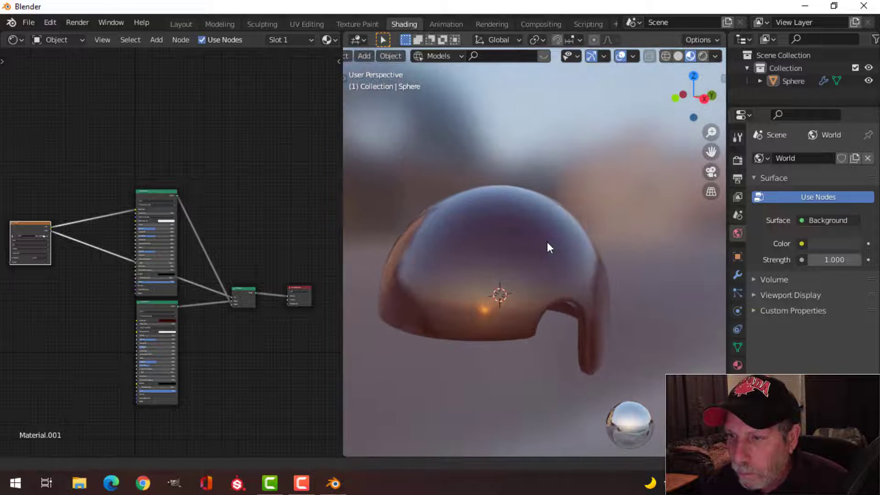
scroll(384, 59, "up", 5)
left_click(384, 54)
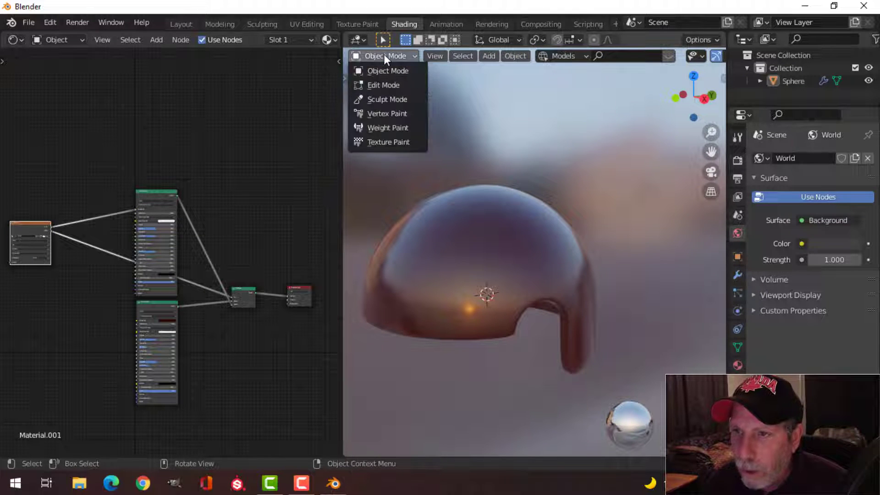
left_click(388, 142)
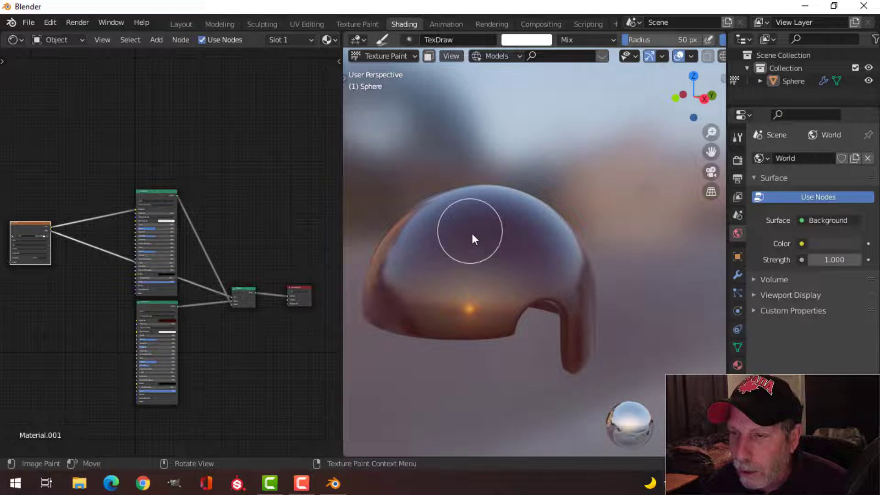
Paint a white test spot on the helmet's side and undo it.
left_click(486, 258)
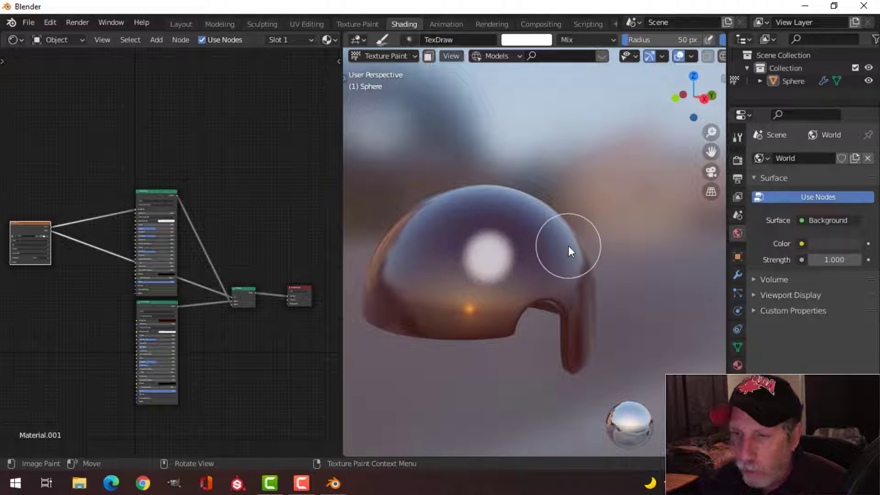
key("ctrl+z")
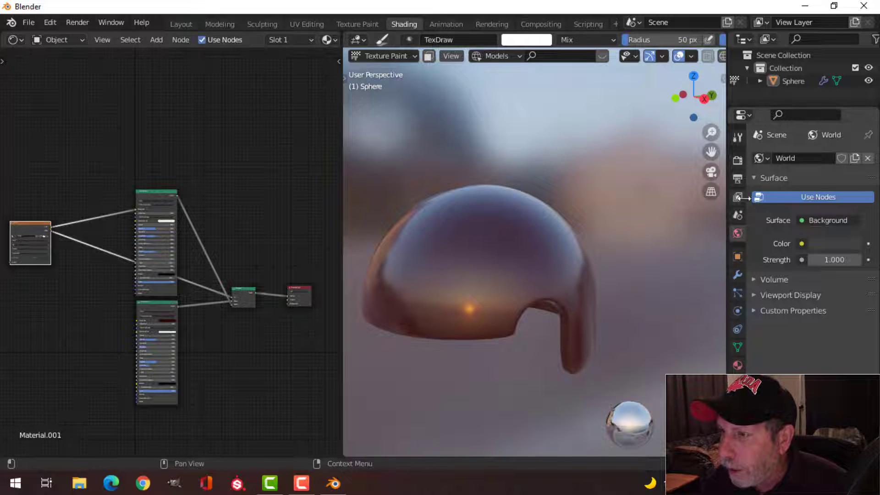
left_click(738, 138)
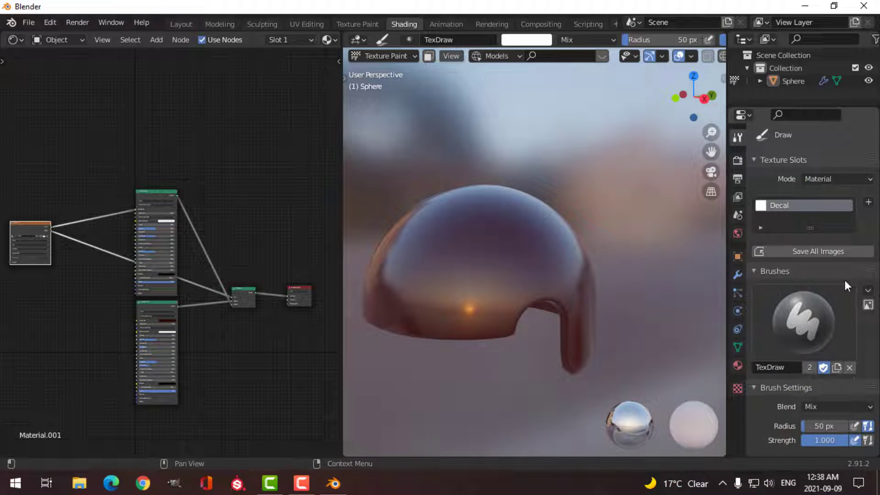
Create a new Image or Movie texture for the paint brush.
left_click(737, 388)
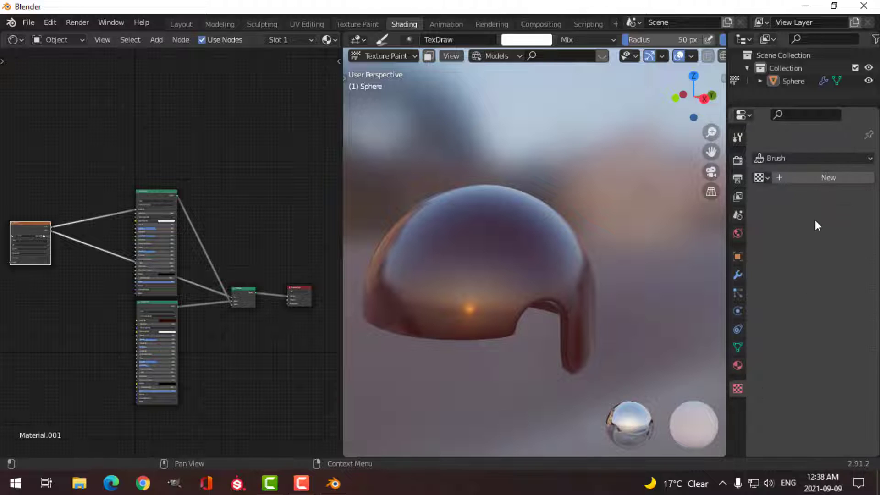
left_click(808, 181)
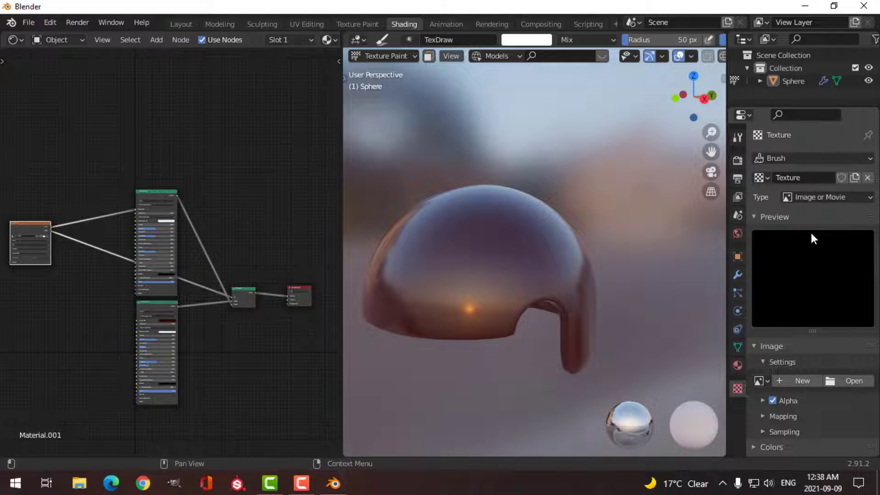
scroll(848, 346, "down", 1)
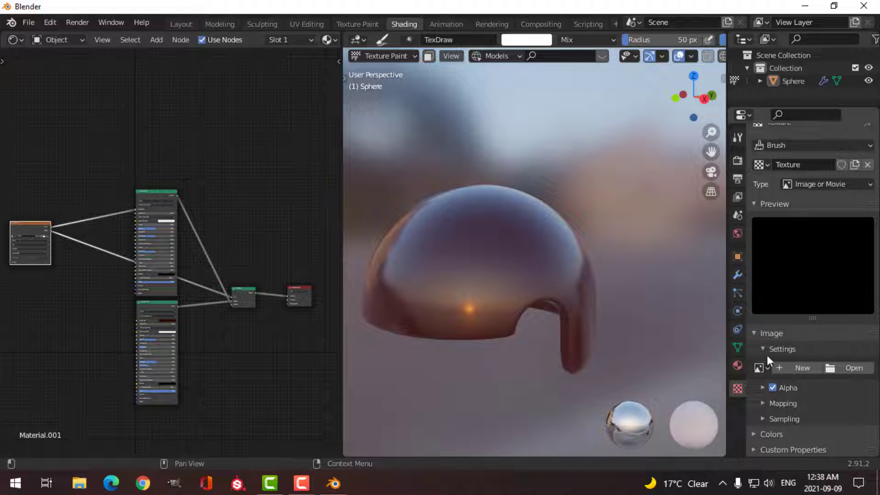
Load radioactive1.png from the LABELS AND DECALS folder as the brush texture's image.
left_click(849, 367)
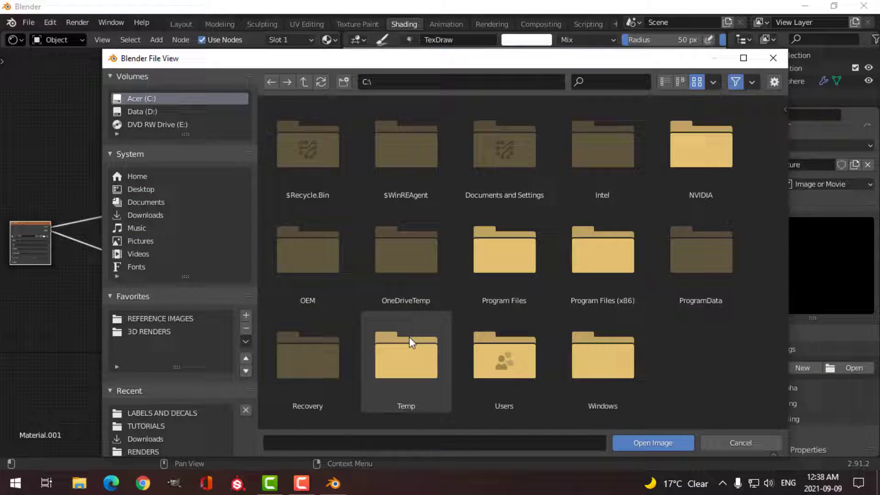
left_click(162, 409)
scroll(515, 287, "down", 5)
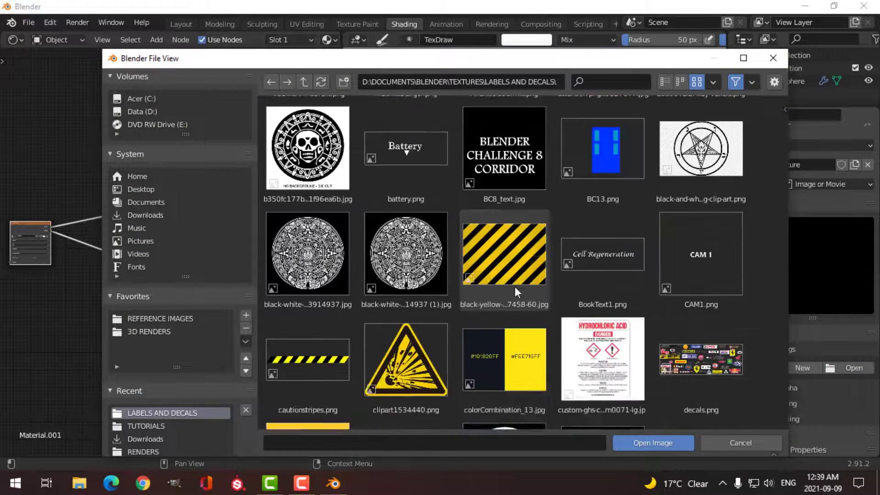
scroll(515, 288, "down", 15)
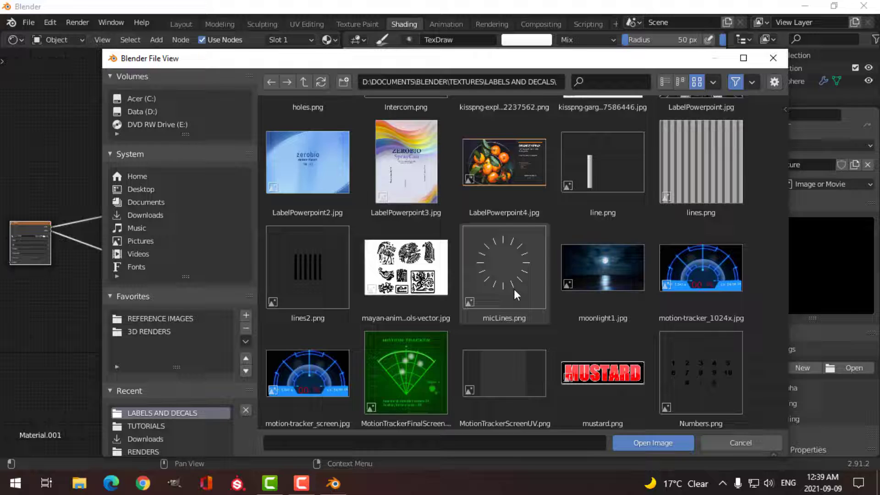
scroll(514, 290, "down", 10)
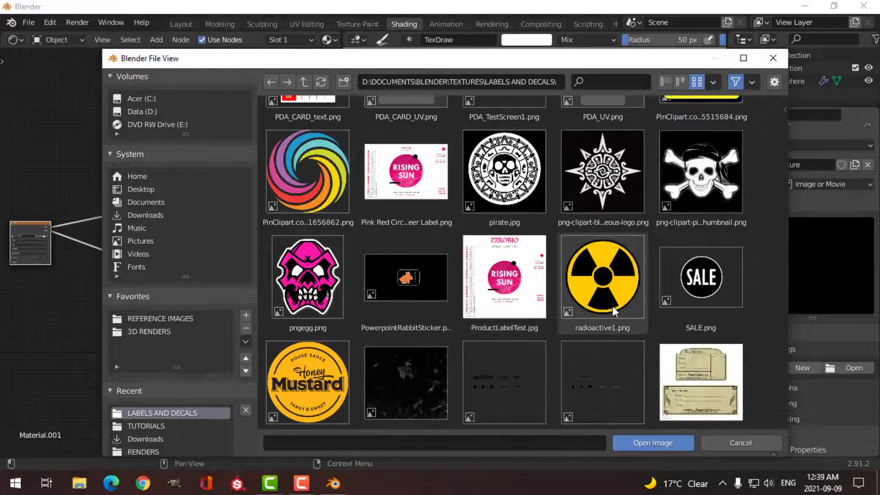
left_click(607, 295)
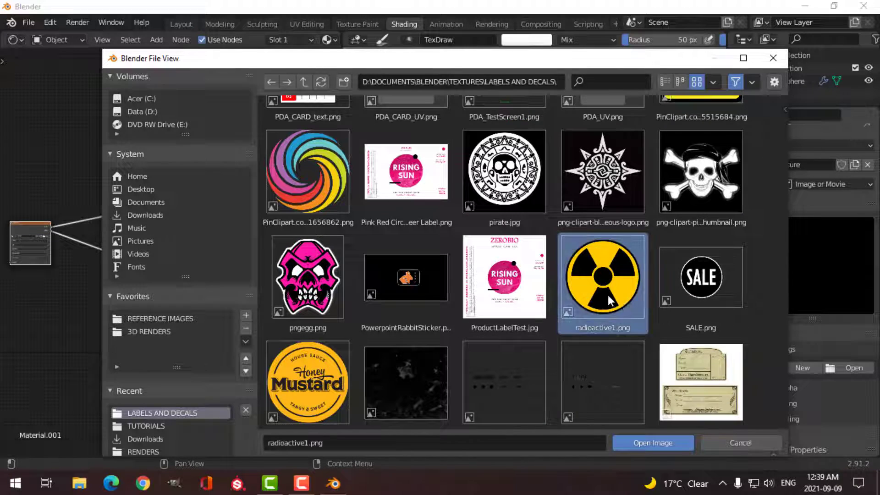
left_click(649, 444)
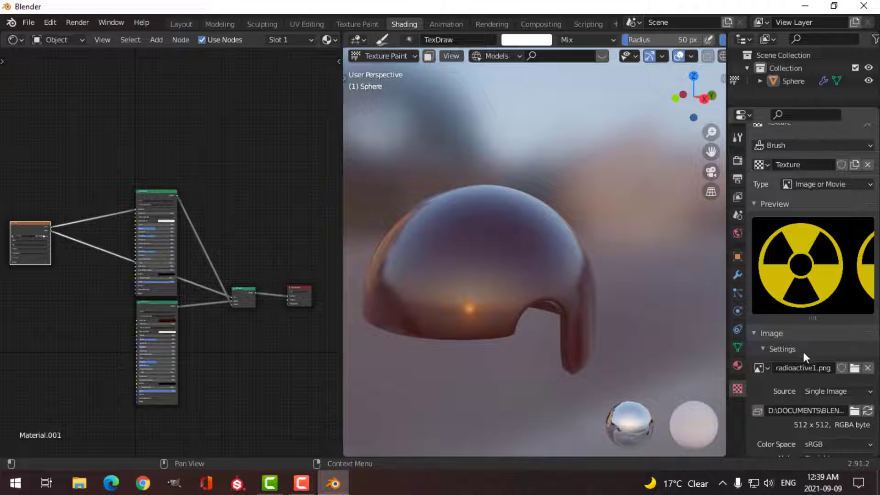
Set the TexDraw brush's texture mapping to Stencil.
left_click(737, 138)
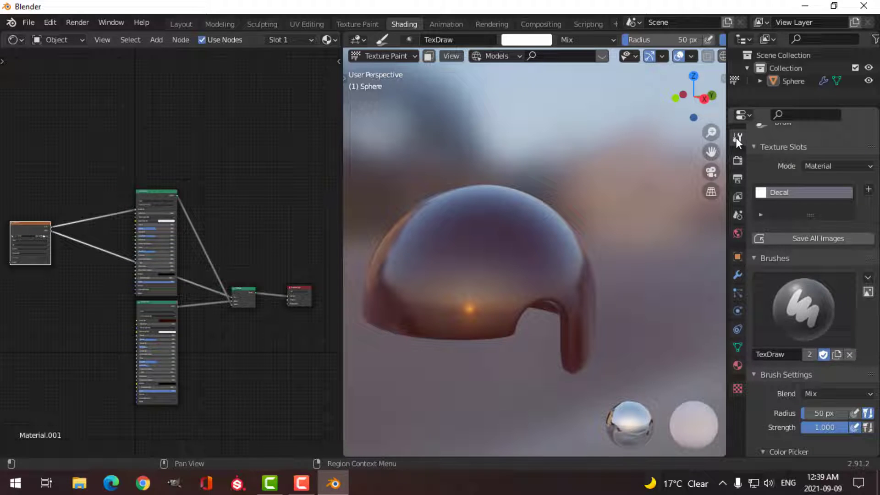
scroll(801, 339, "down", 10)
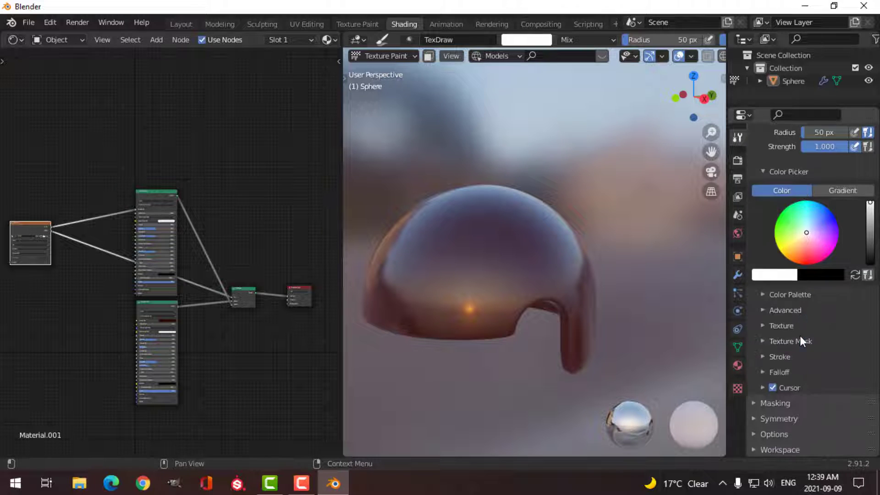
left_click(762, 324)
scroll(817, 346, "down", 6)
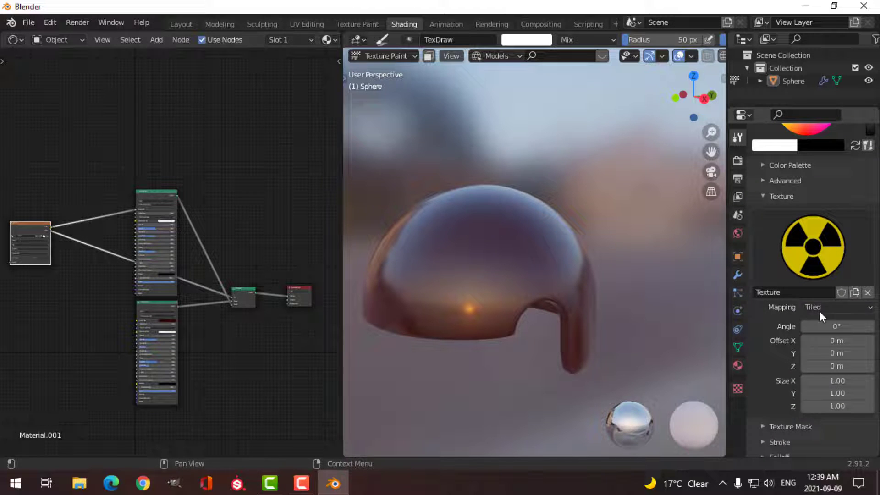
left_click(817, 306)
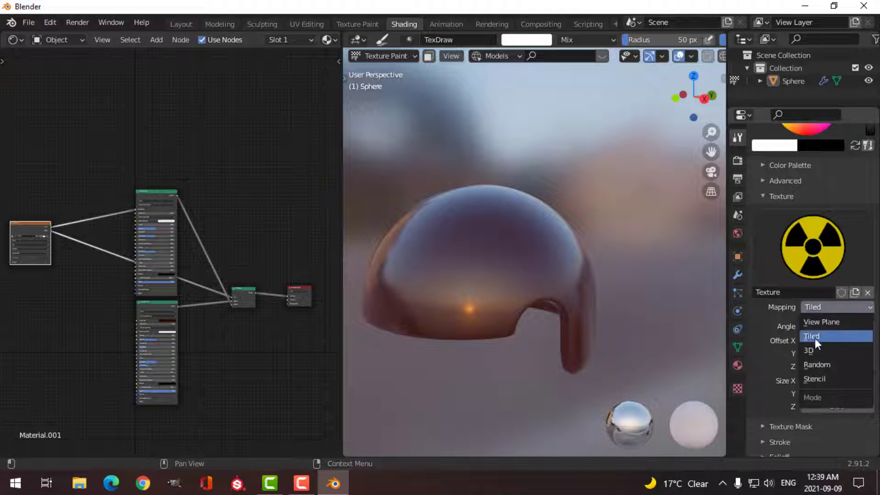
left_click(817, 379)
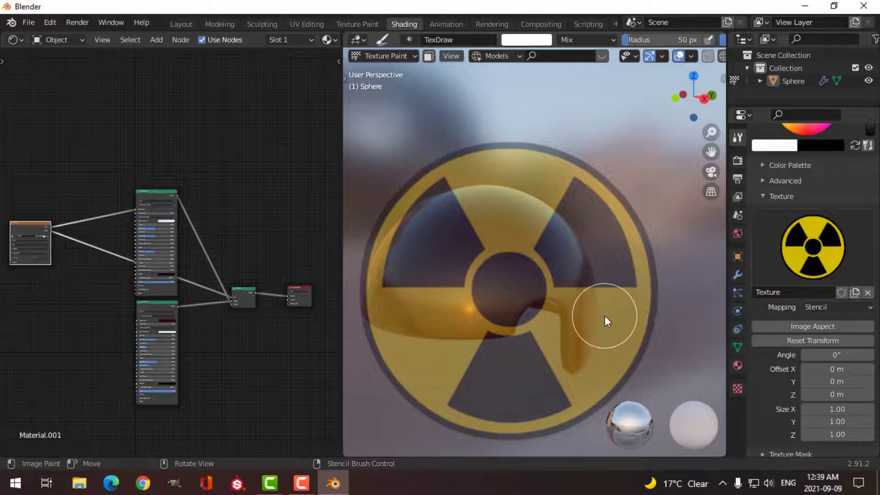
Shrink the radioactive stencil and place it, in right orthographic view, on the helmet's side behind and above the ear cutout.
right_click_drag(647, 282, 556, 288)
key("KP_3")
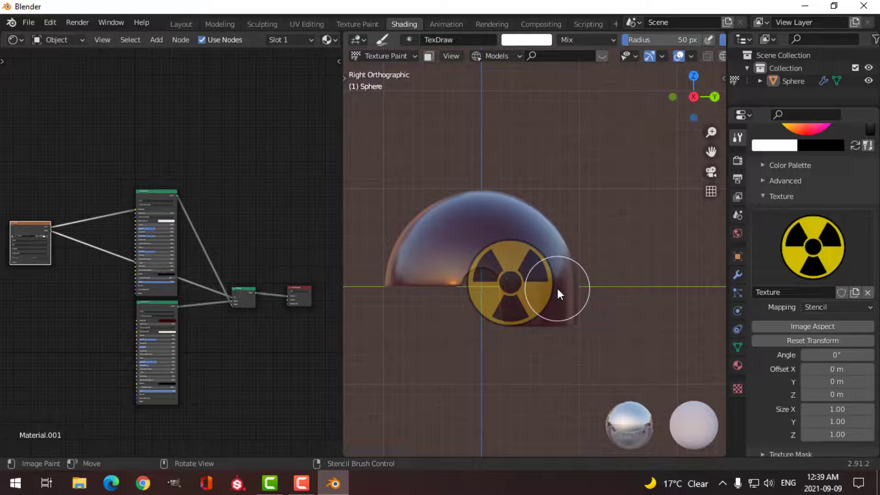
scroll(549, 277, "up", 2)
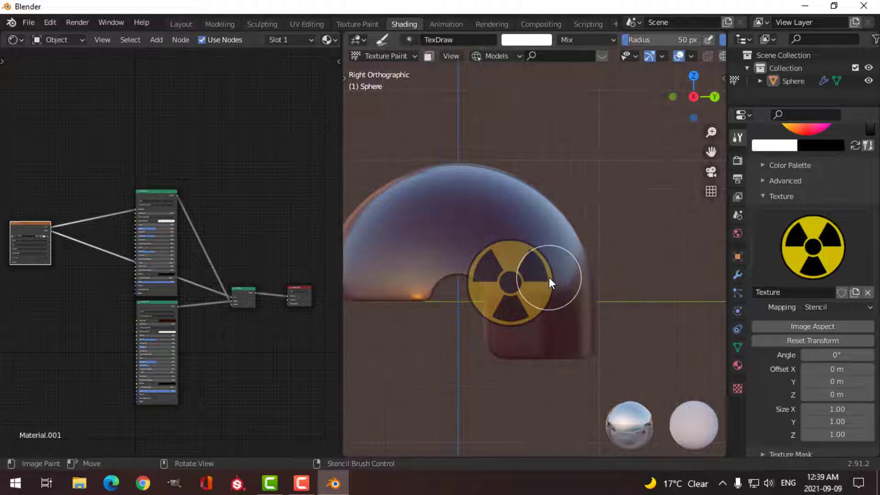
middle_click_drag(549, 277, 609, 257, "shift")
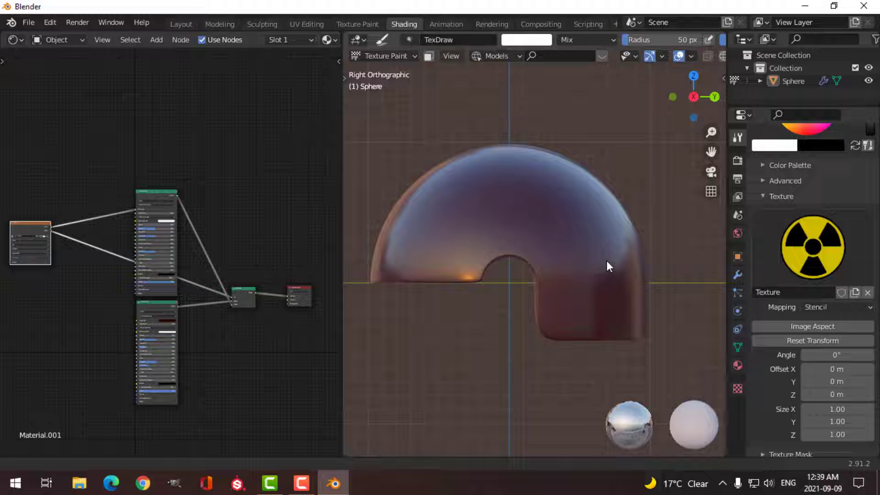
scroll(622, 251, "up", 2)
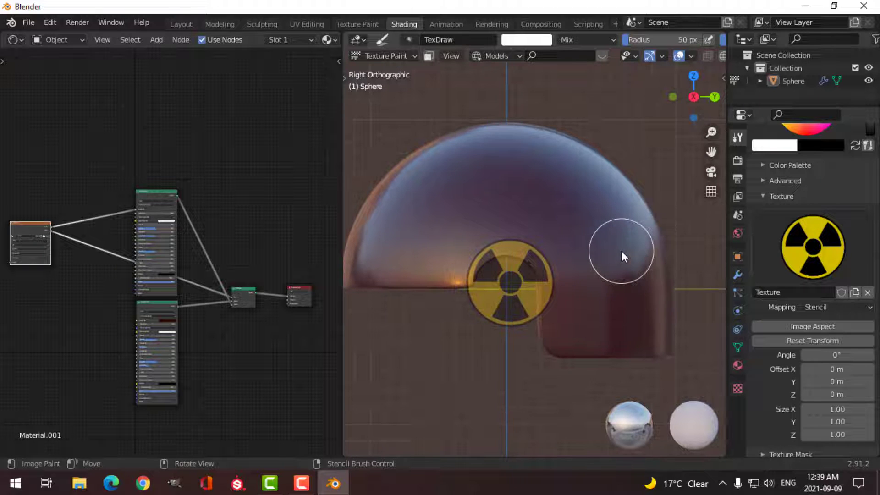
middle_click_drag(621, 252, 642, 247, "shift")
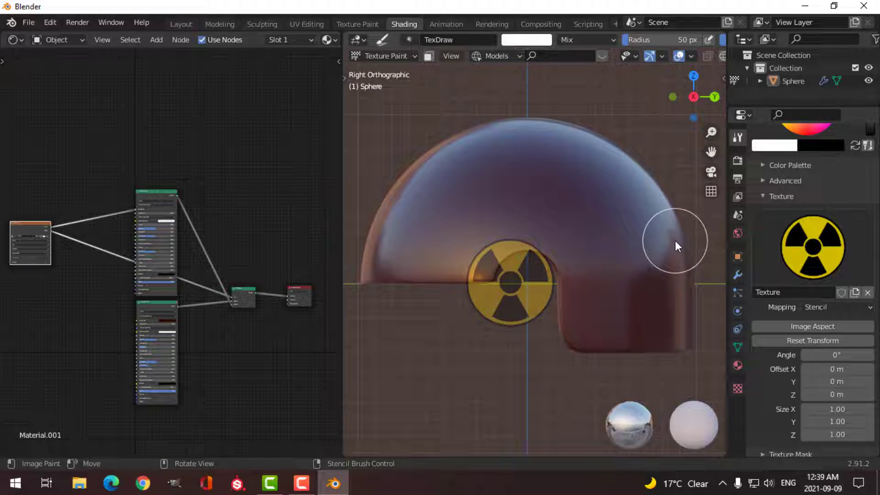
right_click_drag(624, 261, 714, 226)
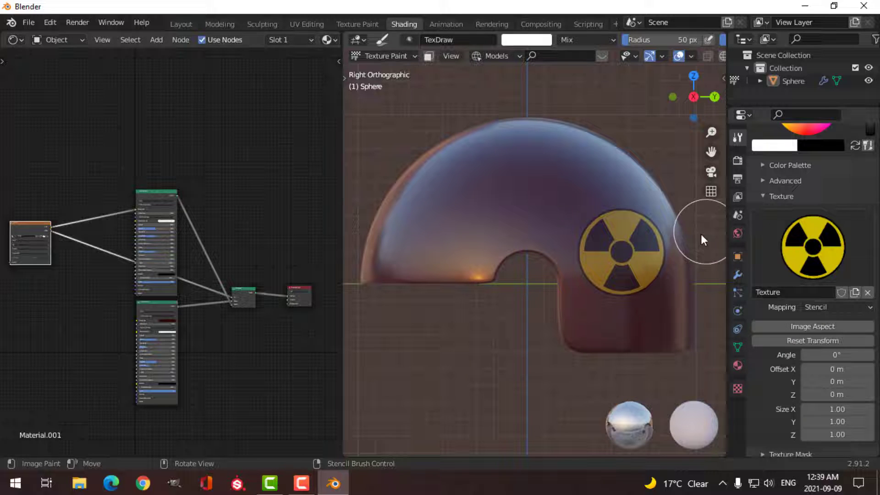
right_click_drag(689, 245, 666, 233, "shift")
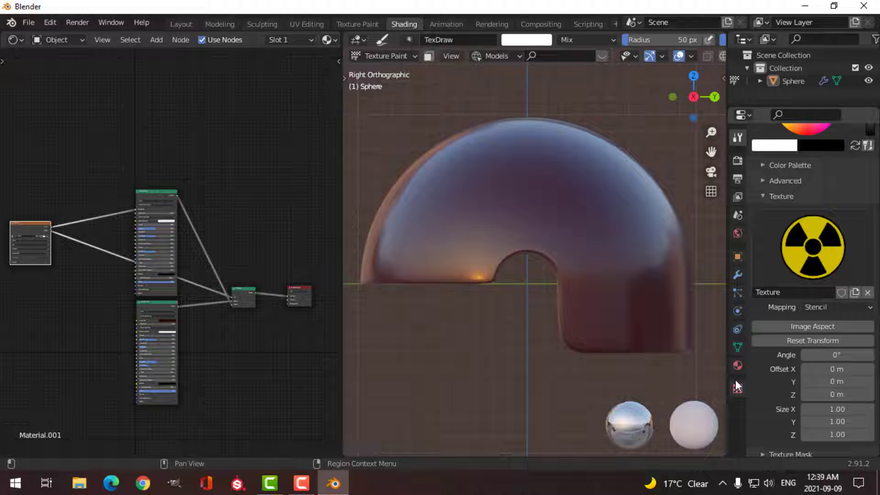
Enable X mirror symmetry for painting and paint the whole radioactive symbol through the stencil onto the helmet.
scroll(757, 425, "down", 6)
left_click(775, 419)
scroll(810, 407, "down", 1)
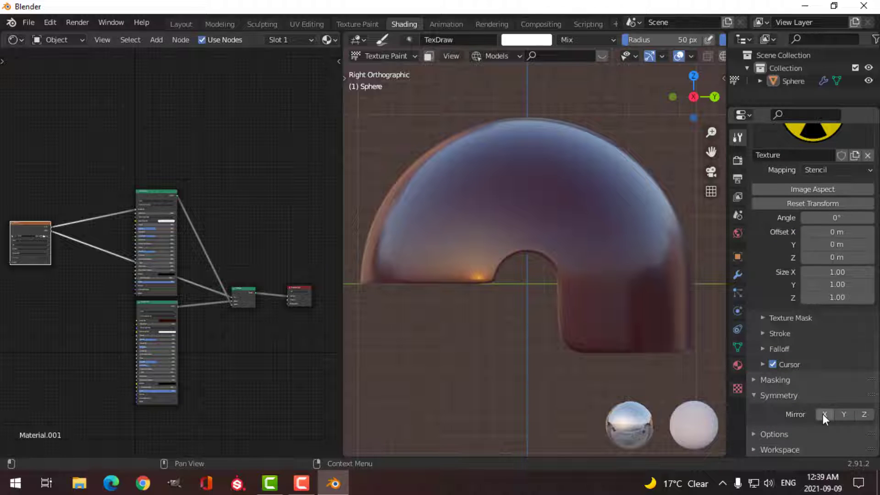
left_click(824, 414)
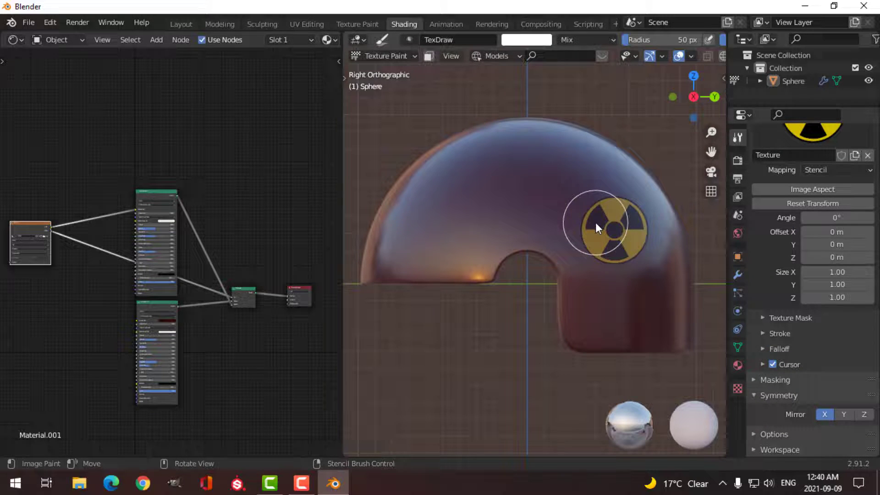
mouse_move(589, 222)
left_mouse_down()
mouse_move(618, 195)
mouse_move(590, 219)
mouse_move(610, 228)
mouse_move(630, 205)
mouse_move(604, 247)
mouse_move(654, 230)
mouse_move(617, 219)
mouse_move(633, 235)
mouse_move(612, 206)
mouse_move(593, 246)
mouse_move(643, 229)
mouse_move(629, 205)
mouse_move(580, 228)
mouse_move(589, 201)
left_mouse_up()
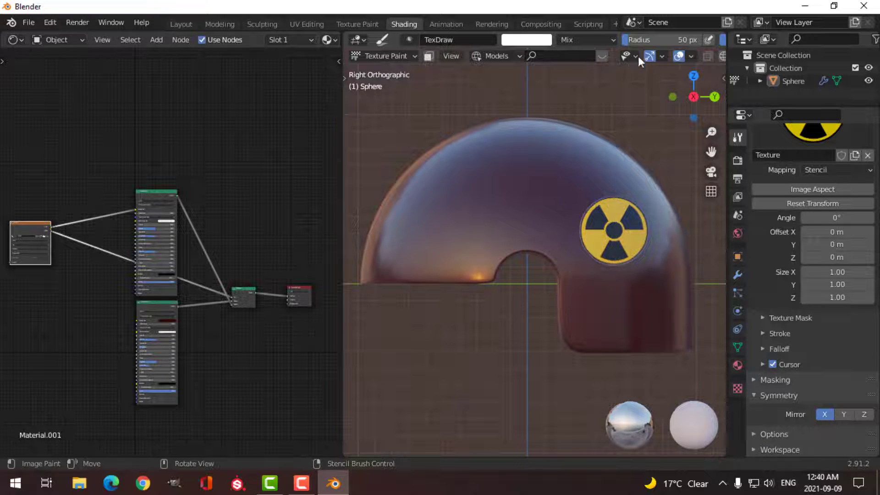
Remove the radioactive texture from the brush and inspect the painted decal from an angle.
scroll(651, 41, "down", 5)
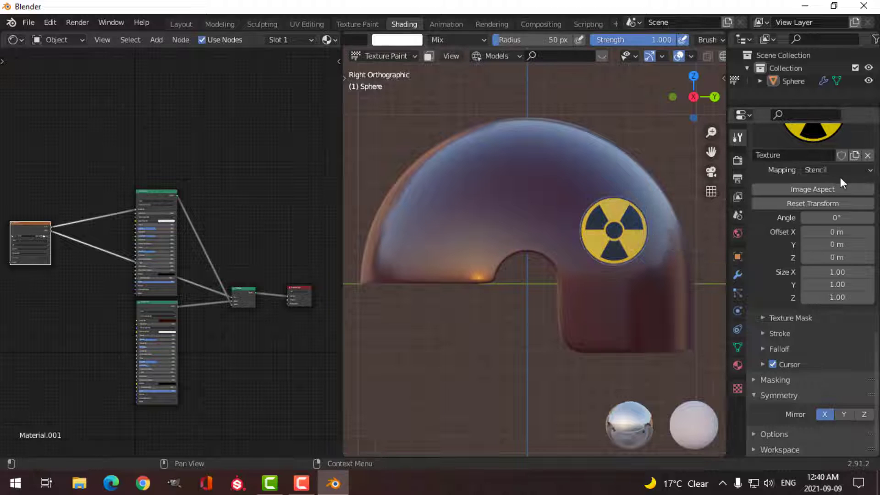
scroll(868, 215, "up", 3)
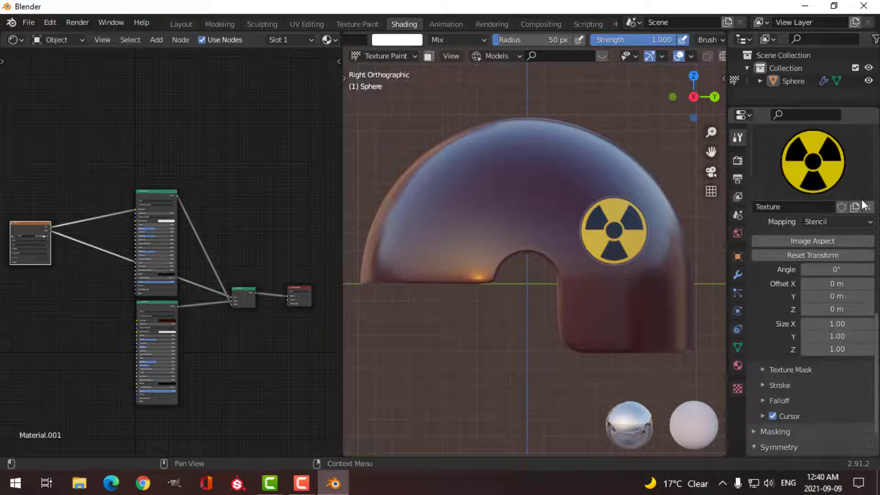
left_click(870, 234)
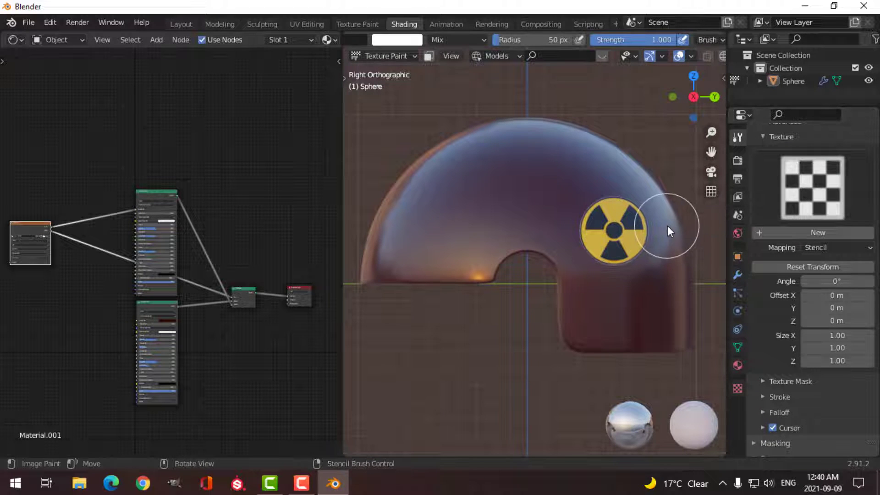
middle_click_drag(668, 225, 632, 276)
scroll(542, 246, "down", 5)
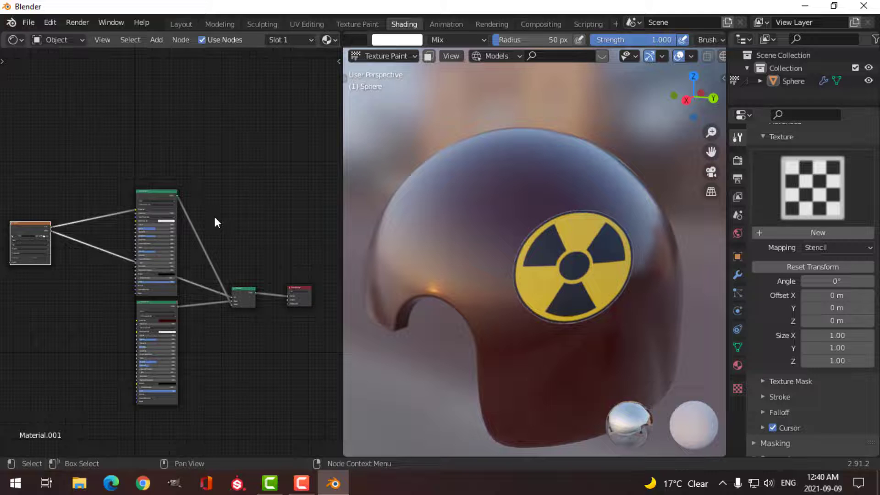
Set the Roughness of the decal's upper Principled BSDF to 0.2.
scroll(213, 220, "up", 2)
scroll(168, 215, "up", 4)
middle_click_drag(166, 215, 109, 237, "shift")
scroll(227, 221, "up", 3)
scroll(147, 226, "up", 8)
middle_click_drag(193, 206, 146, 223, "shift")
left_click(202, 219)
type("0.2")
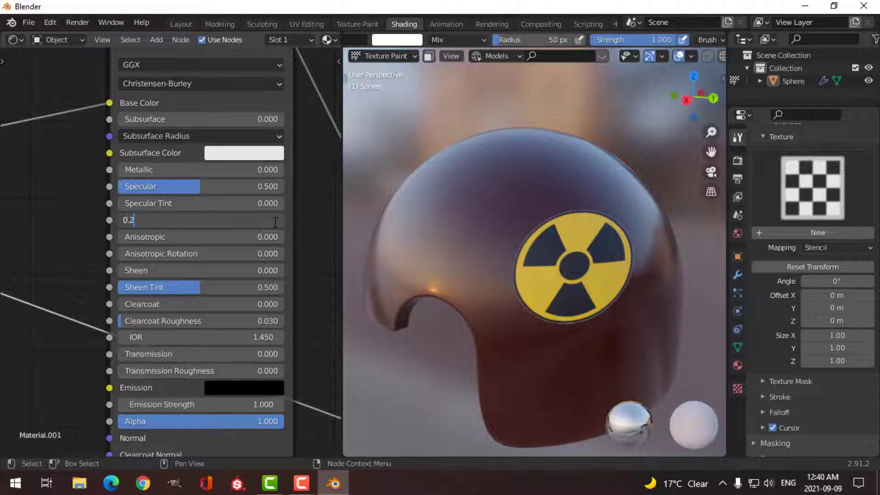
key("Return")
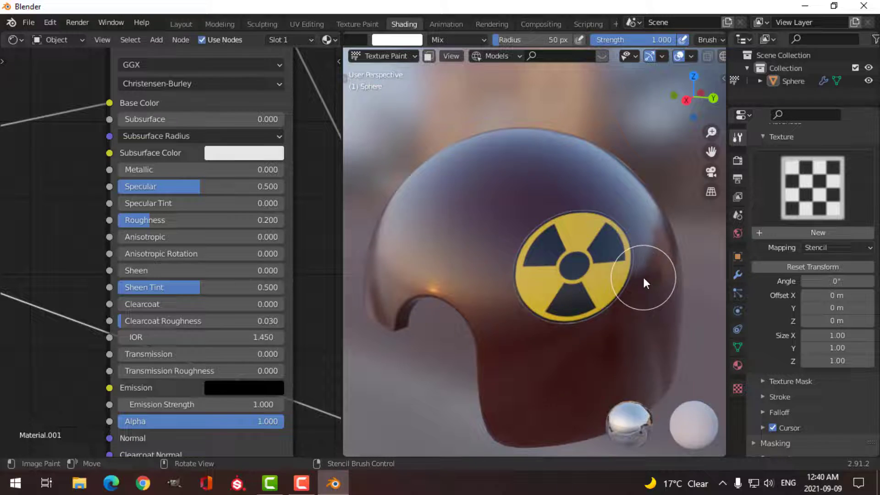
Set the Clearcoat of the decal's upper Principled BSDF to 0.3.
scroll(643, 277, "down", 2)
left_click(240, 304)
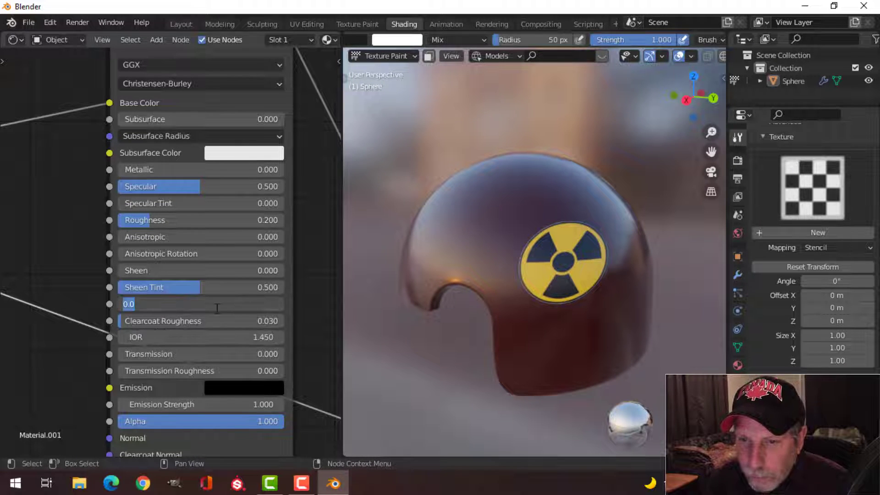
type("0.3")
key("Return")
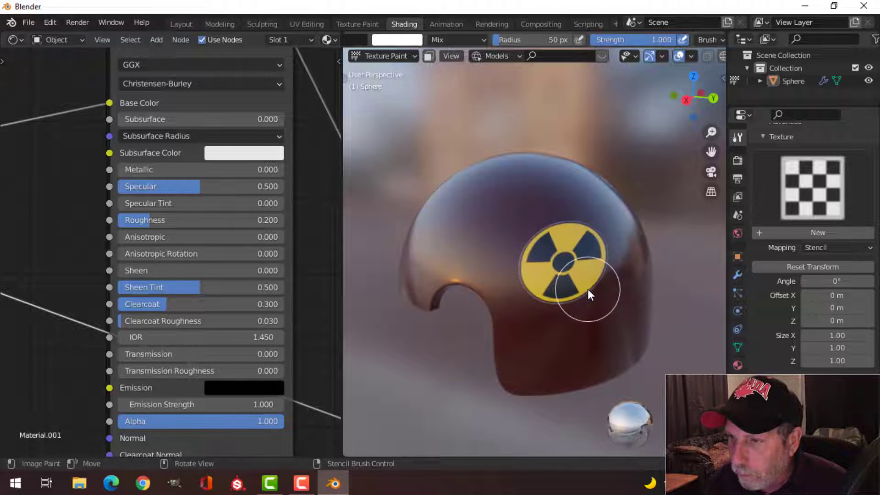
Inspect the glossy radioactive decals on both sides of the helmet from several angles.
middle_click_drag(597, 278, 430, 274)
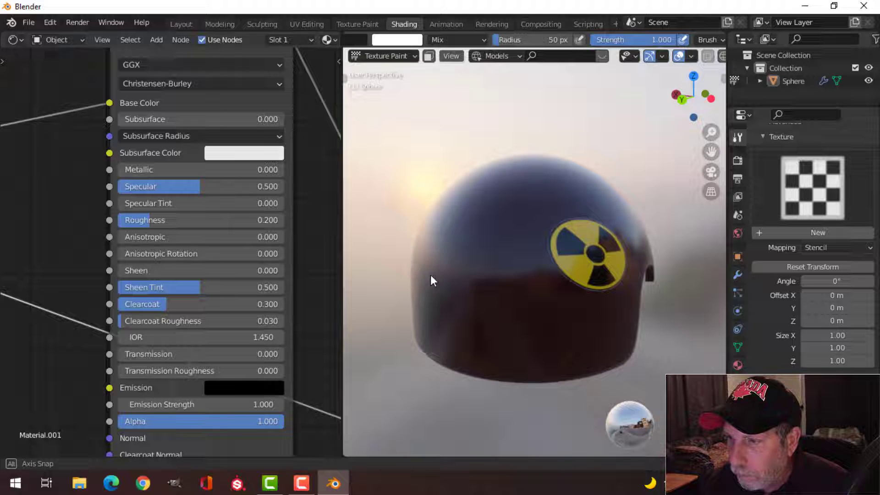
middle_click_drag(532, 270, 582, 279)
scroll(518, 287, "up", 2)
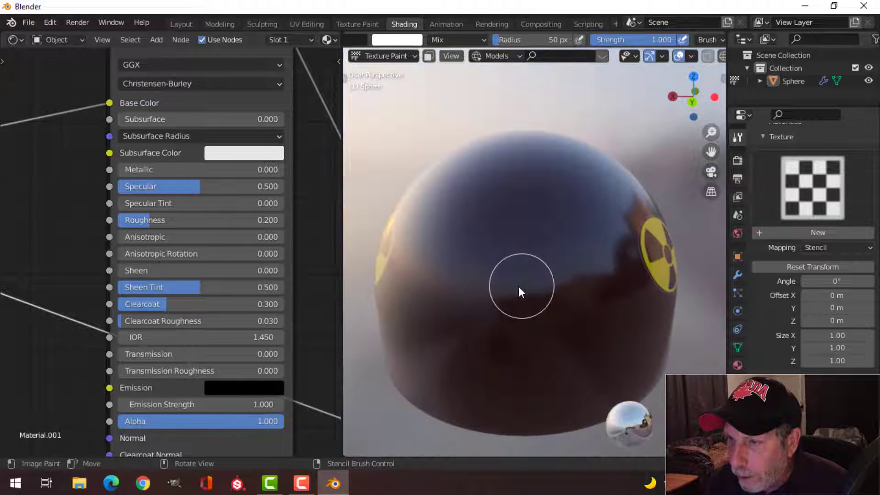
mouse_move(519, 287)
middle_mouse_down()
mouse_move(606, 287)
mouse_move(596, 279)
middle_mouse_up()
Switch the helmet to Object Mode and view it with Material Preview shading in the Layout workspace.
left_click(379, 56)
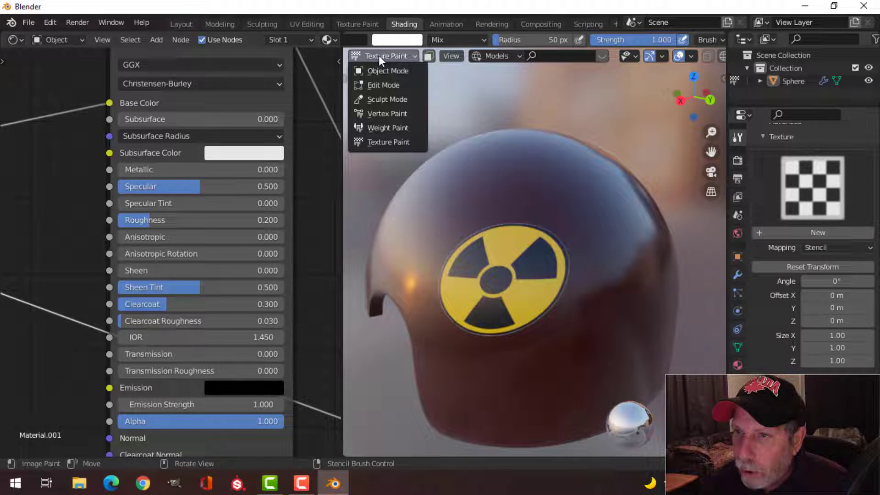
left_click(378, 70)
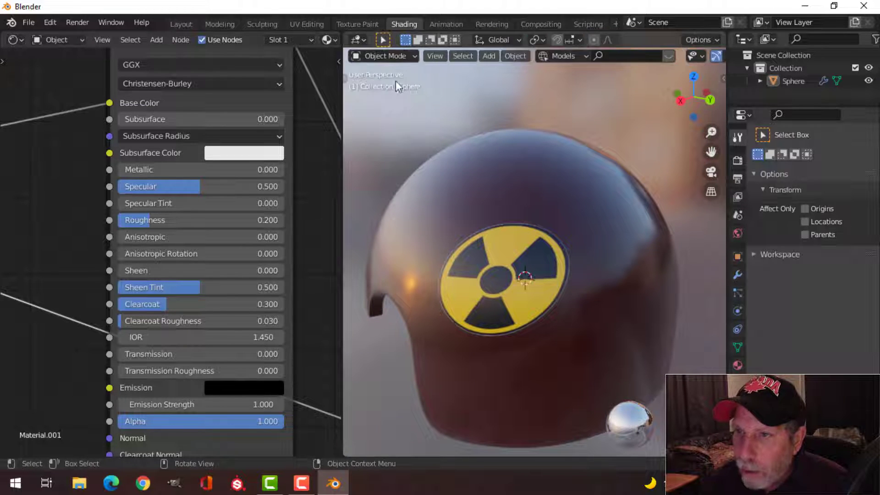
left_click(181, 24)
left_click(690, 56)
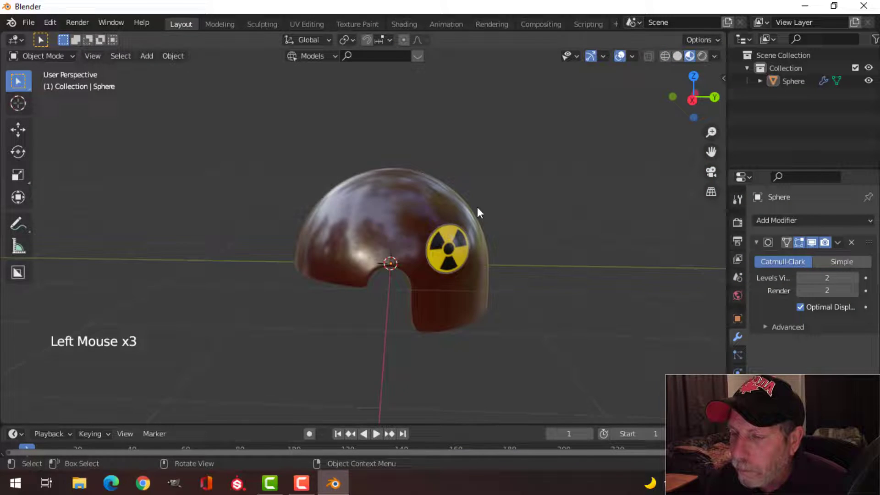
mouse_move(477, 207)
middle_mouse_down()
mouse_move(408, 200)
mouse_move(496, 196)
mouse_move(436, 220)
mouse_move(520, 262)
mouse_move(570, 259)
mouse_move(387, 242)
mouse_move(399, 241)
mouse_move(332, 222)
mouse_move(451, 272)
mouse_move(479, 267)
mouse_move(436, 171)
middle_mouse_up()
scroll(531, 220, "up", 3)
scroll(437, 219, "up", 1)
scroll(434, 220, "down", 4)
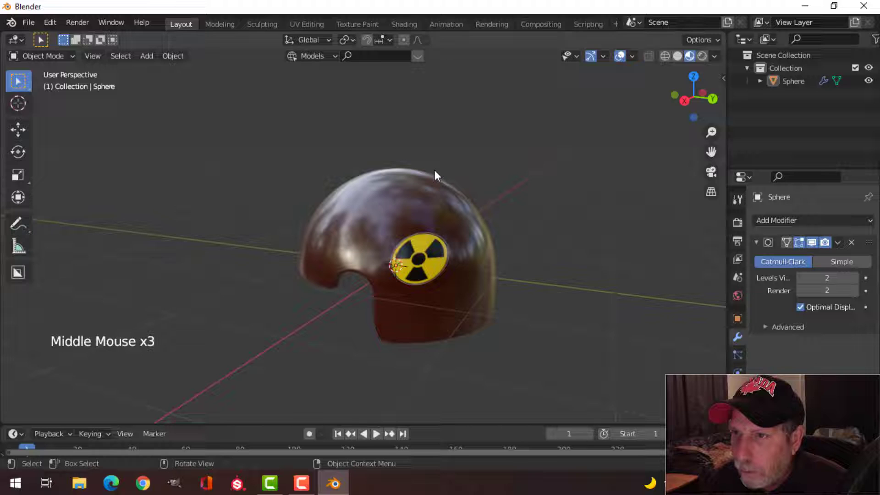
Return to the Shading workspace and put the helmet back into Texture Paint mode.
left_click(404, 23)
scroll(472, 273, "down", 3)
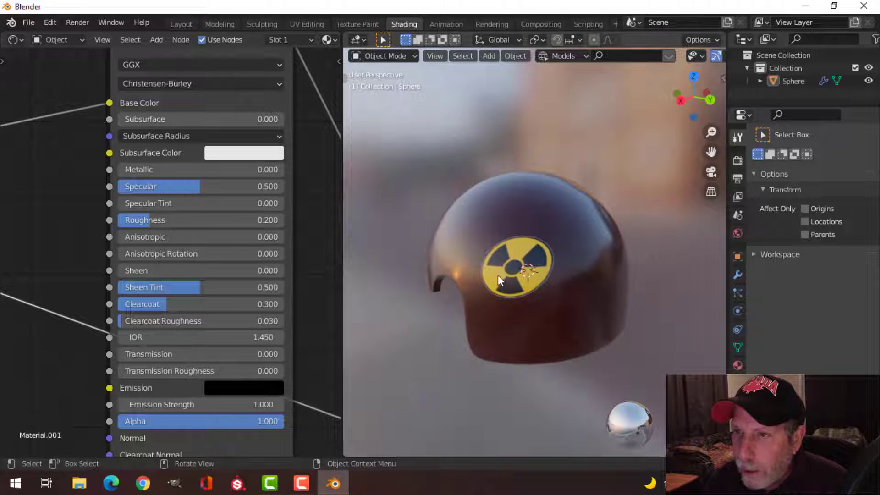
left_click(383, 56)
left_click(377, 142)
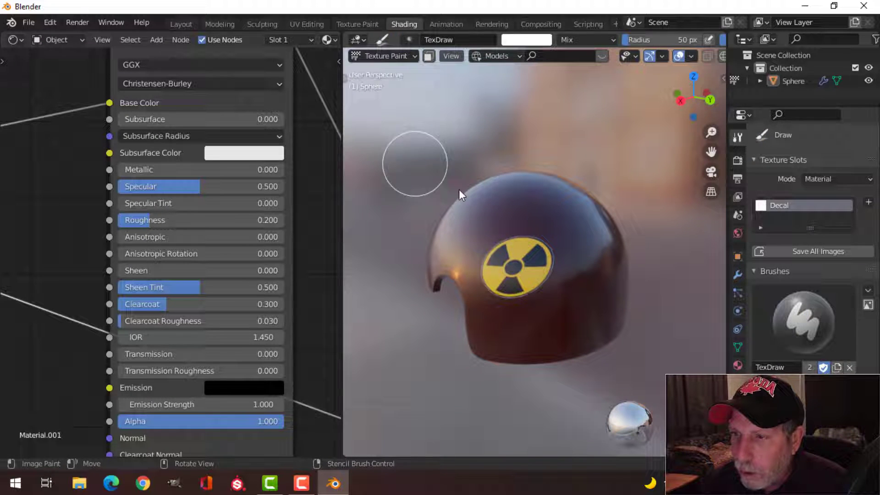
Examine the painted decal up close and how the Decal image node connects to the shader nodes.
scroll(557, 275, "down", 2)
middle_click_drag(555, 273, 403, 257)
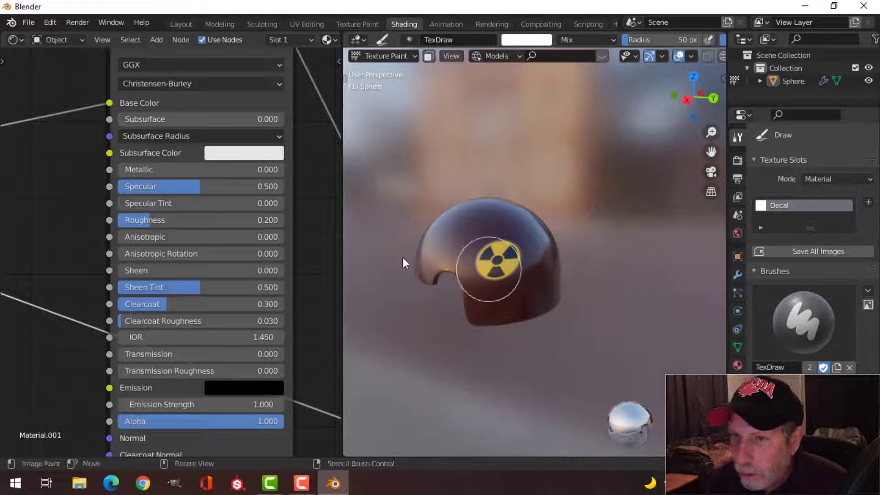
scroll(238, 189, "down", 3)
scroll(601, 276, "up", 5)
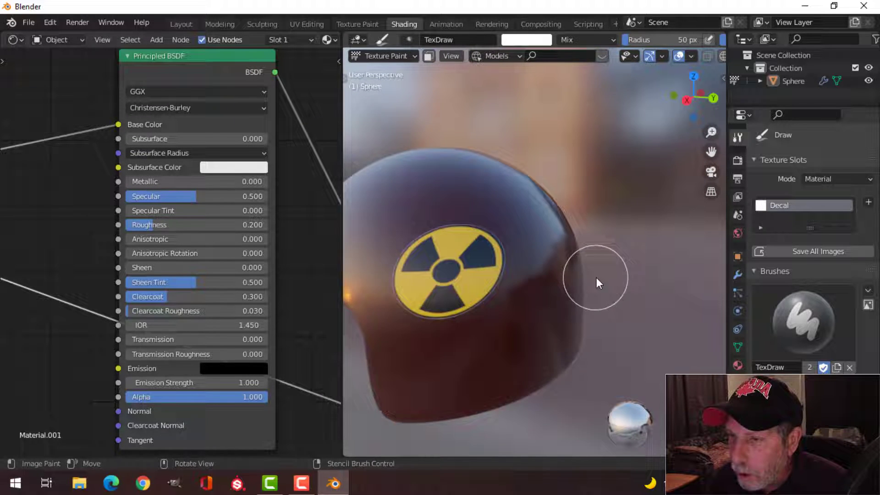
middle_click_drag(596, 277, 561, 263, "shift")
scroll(560, 267, "down", 2)
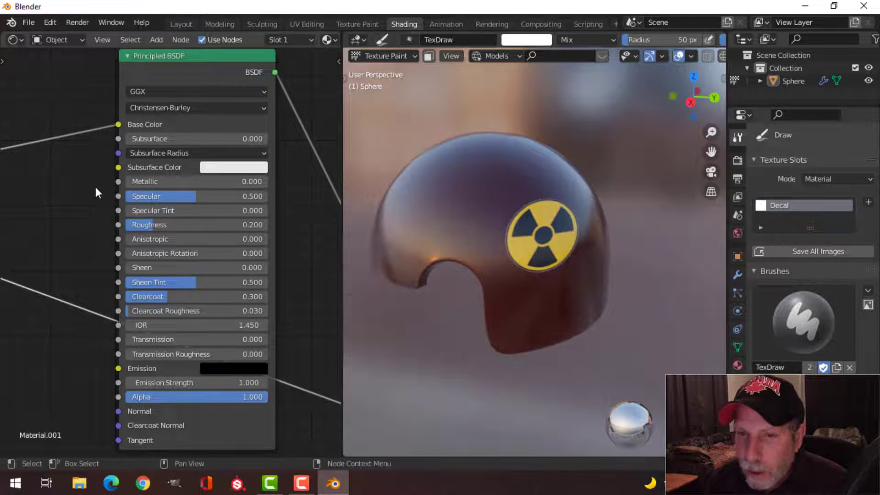
scroll(96, 187, "down", 4)
middle_click_drag(97, 187, 214, 201, "shift")
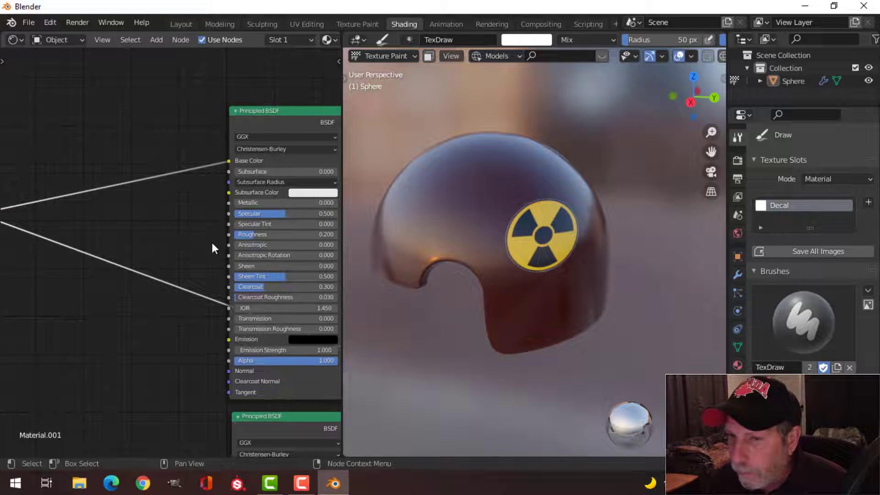
scroll(174, 236, "down", 1)
scroll(120, 218, "up", 3, "ctrl")
scroll(180, 223, "down", 1)
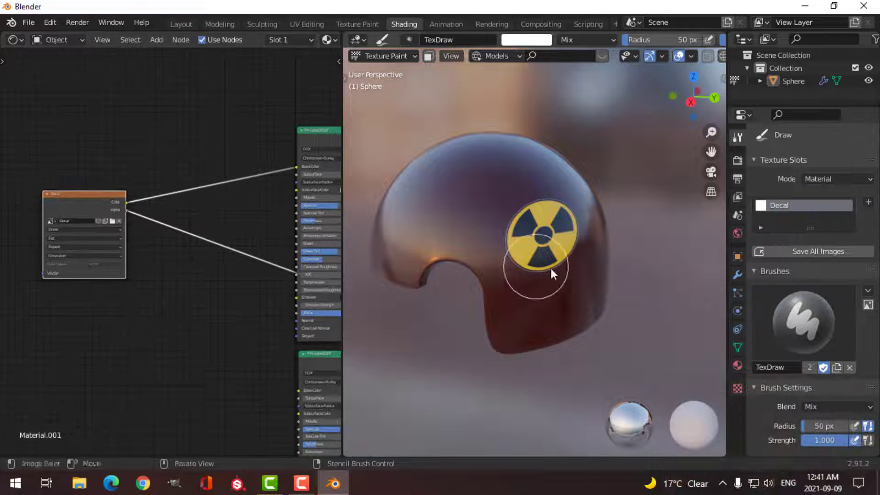
Create a new texture for the paint brush.
mouse_move(551, 268)
middle_mouse_down()
mouse_move(513, 237)
mouse_move(527, 251)
middle_mouse_up()
scroll(788, 395, "down", 14)
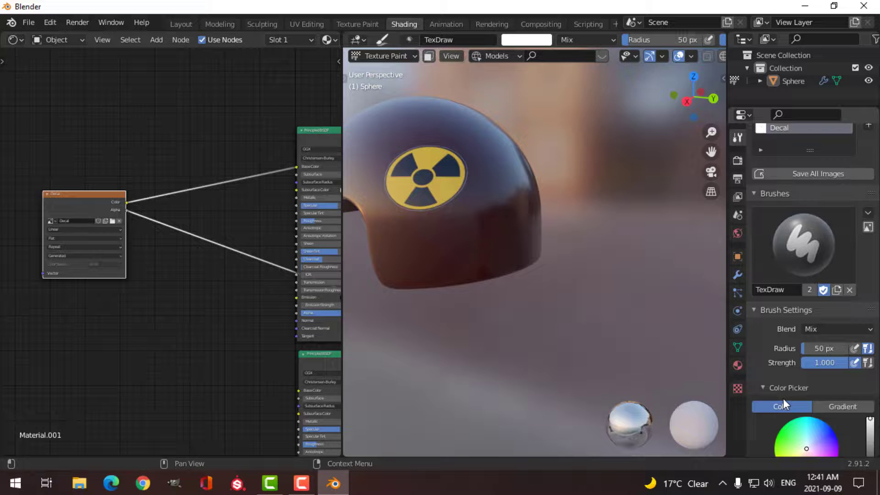
scroll(779, 383, "down", 2)
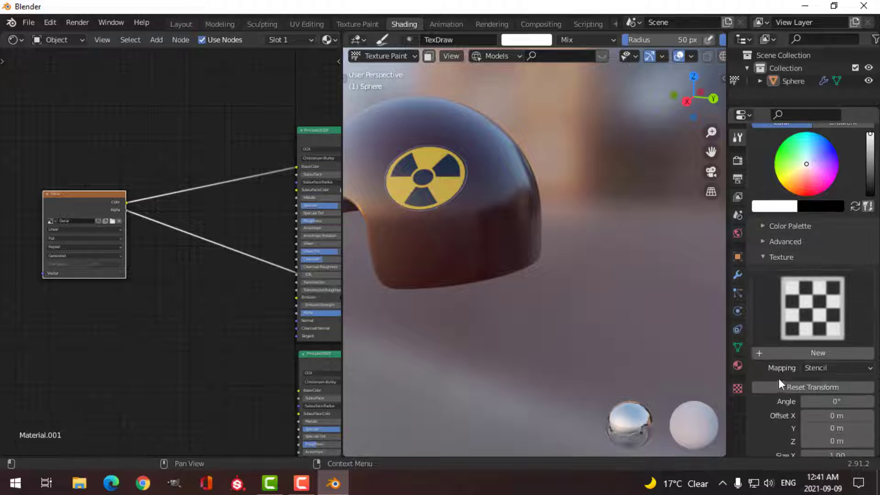
left_click(738, 389)
left_click(818, 178)
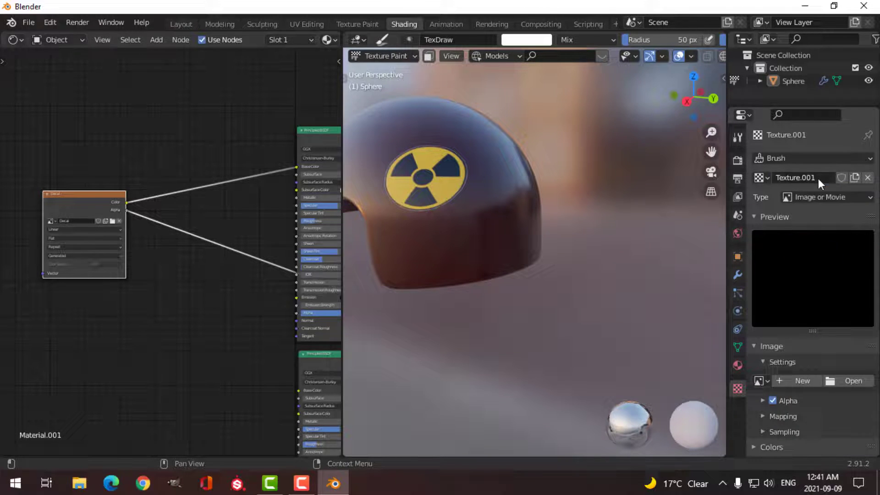
Load pngegg.png from the LABELS AND DECALS folder as the brush texture's image.
left_click(849, 383)
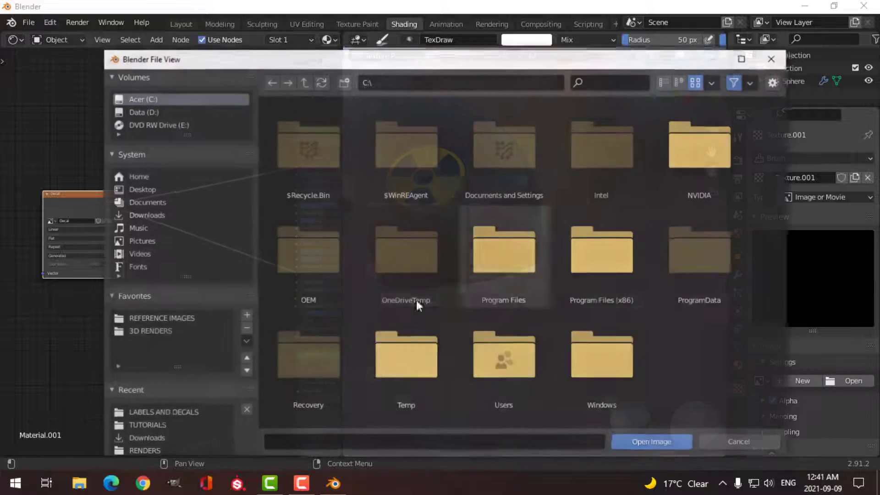
left_click(177, 414)
scroll(496, 367, "down", 20)
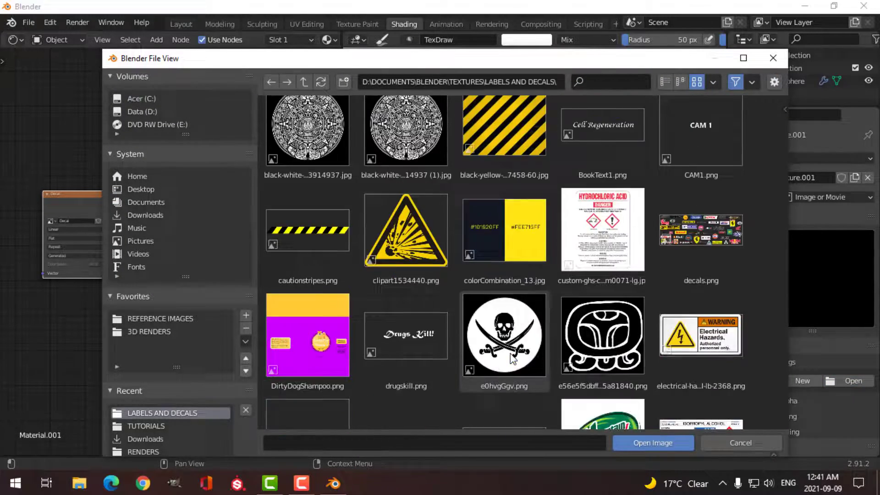
scroll(523, 341, "down", 15)
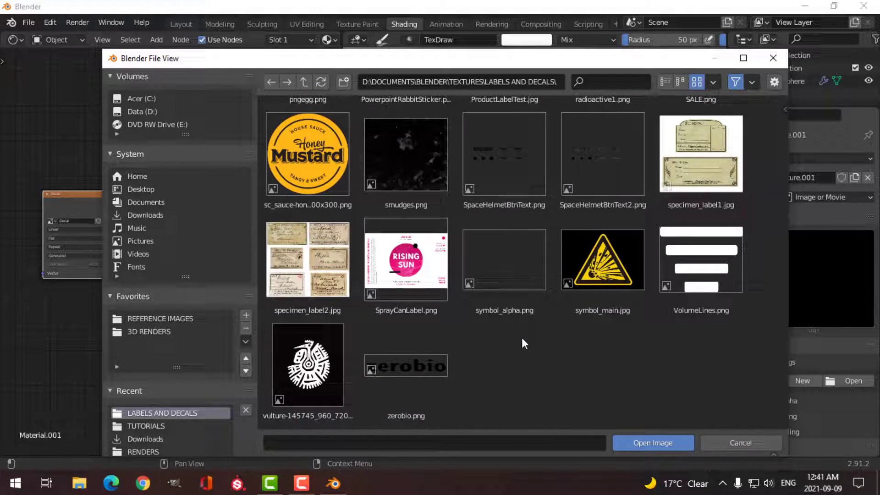
scroll(521, 339, "up", 5)
scroll(520, 337, "up", 3)
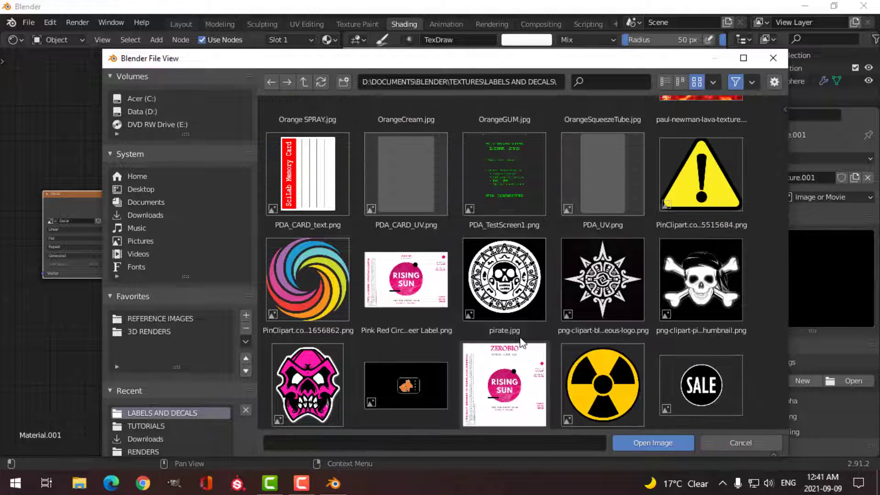
scroll(520, 337, "down", 2)
left_click(316, 310)
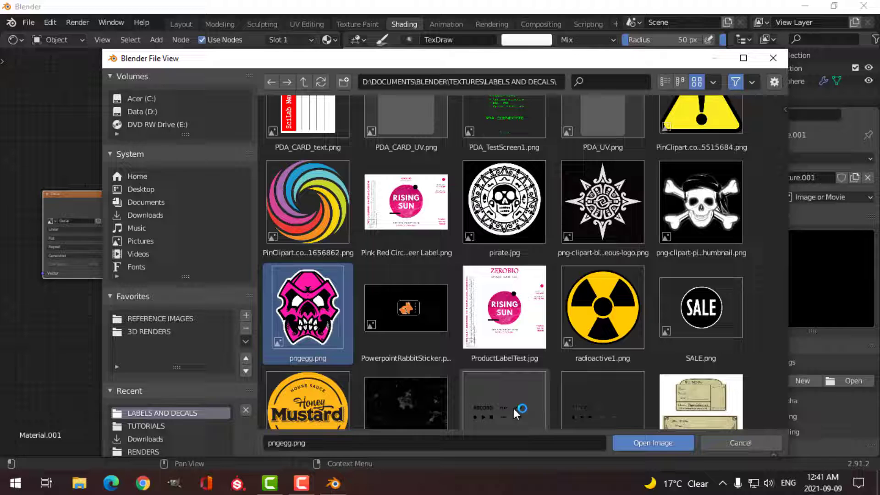
left_click(629, 444)
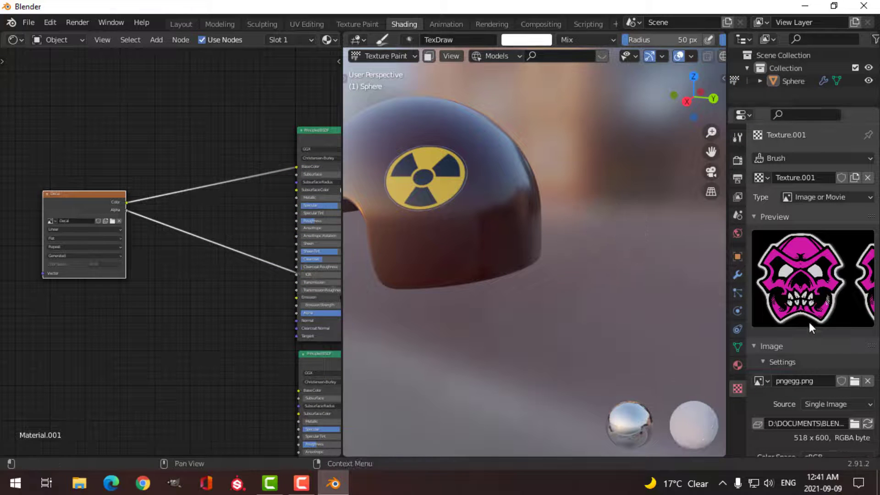
In the right side view, position and size the skull stencil on the helmet's lower side beneath the radioactive symbol.
left_click(738, 137)
scroll(834, 406, "down", 10)
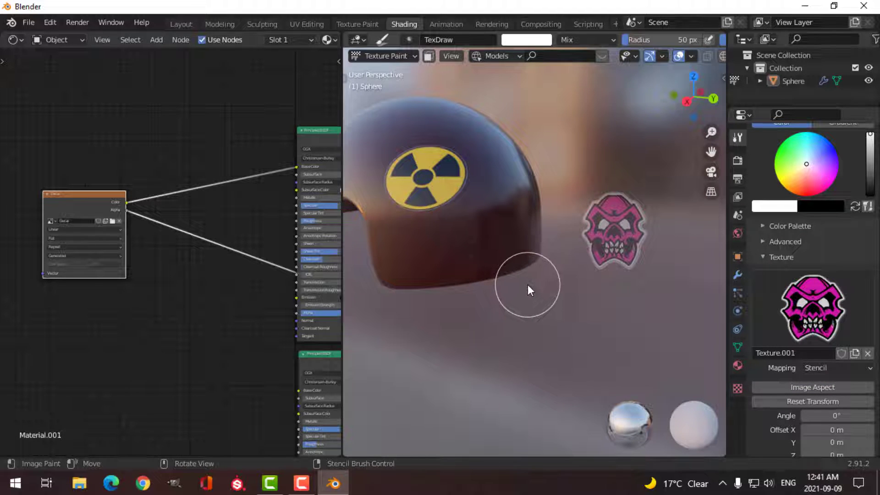
key("KP_3")
mouse_move(557, 282)
middle_mouse_down("shift")
mouse_move(522, 290)
mouse_move(593, 291)
middle_mouse_up("shift")
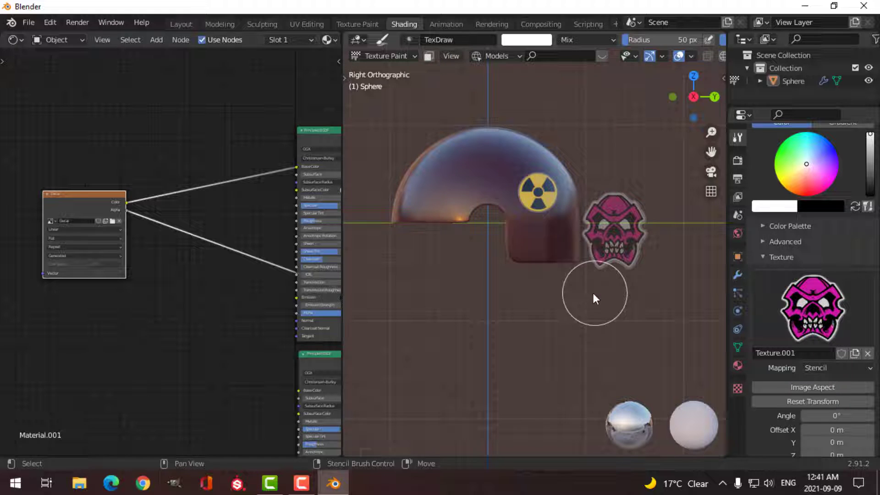
right_click_drag(589, 250, 520, 245, "shift")
scroll(549, 246, "up", 4)
scroll(574, 231, "up", 1)
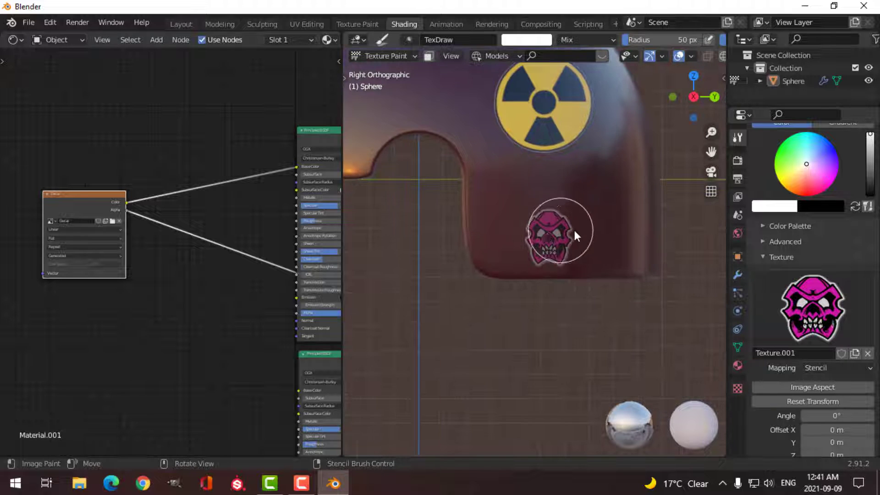
middle_click_drag(574, 231, 559, 259, "shift")
right_click_drag(547, 242, 522, 248, "shift")
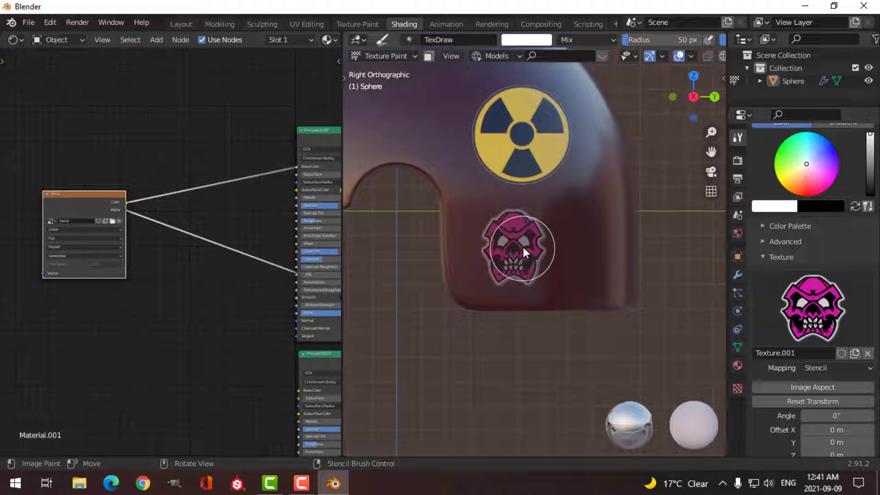
Try to paint the skull through the stencil below the radioactive symbol, and undo the stroke.
left_click(523, 246)
key("ctrl+z")
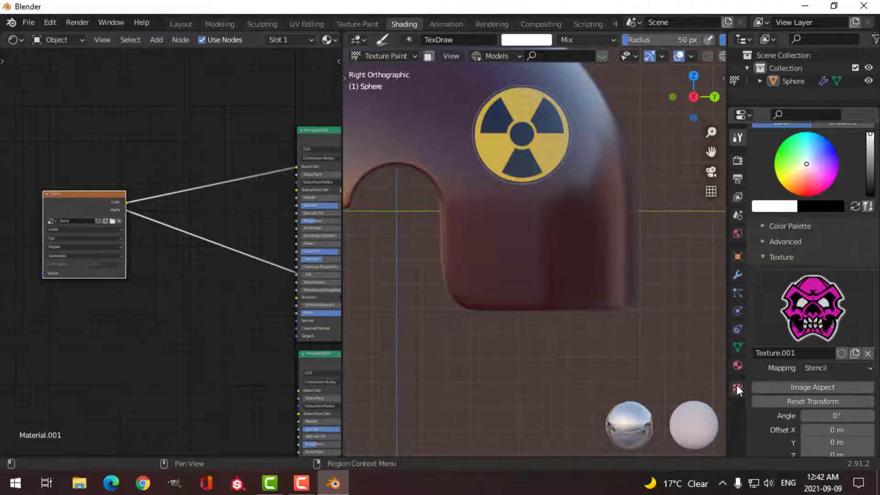
Remove the skull texture from the brush and look at the helmet from an angle.
scroll(794, 384, "down", 8)
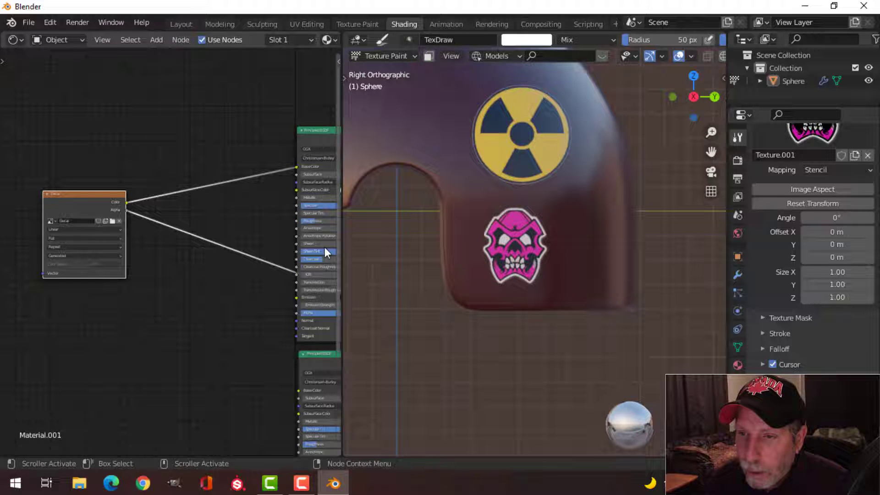
left_click(868, 155)
middle_click_drag(579, 243, 491, 243)
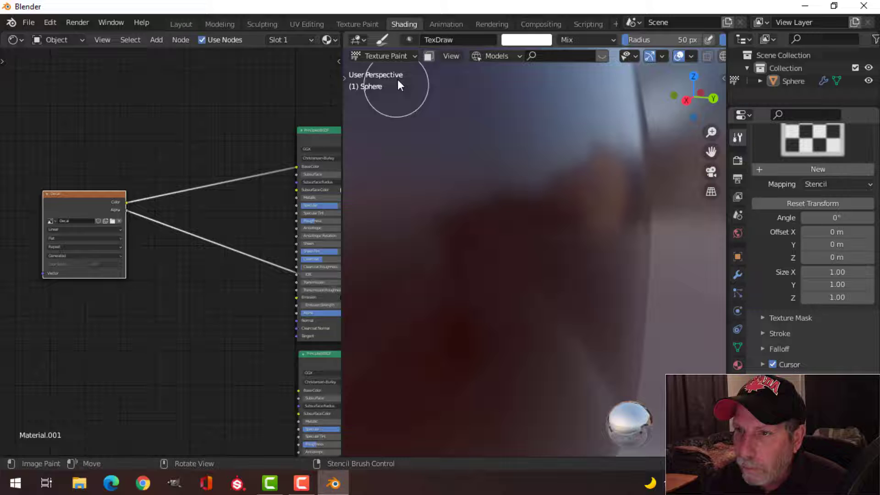
Switch back to Object Mode and view the helmet with both decals up close in the Layout workspace.
left_click(392, 57)
left_click(381, 65)
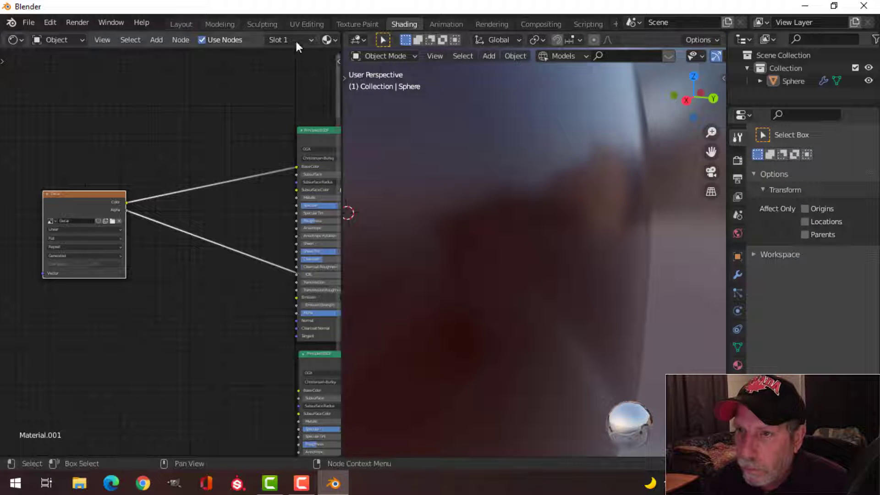
double_click(189, 24)
mouse_move(503, 228)
middle_mouse_down()
mouse_move(318, 230)
mouse_move(338, 188)
mouse_move(461, 239)
mouse_move(453, 191)
mouse_move(487, 174)
middle_mouse_up()
scroll(461, 238, "up", 3)
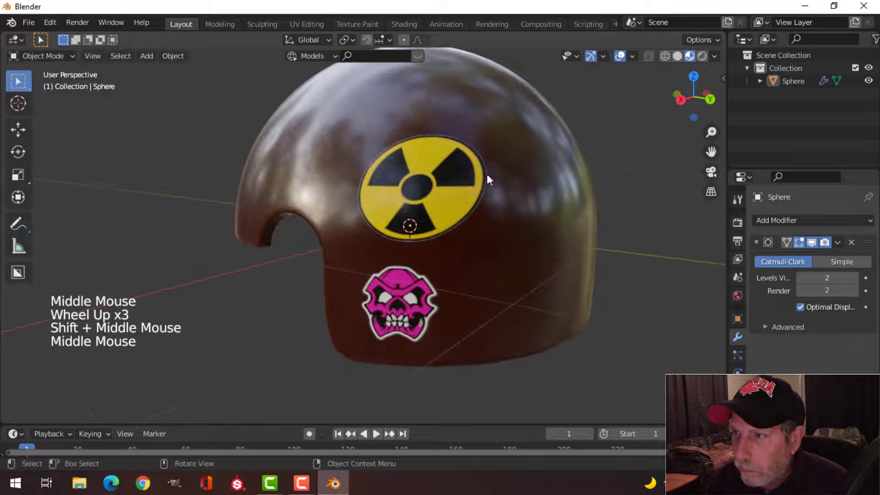
Hide the gizmos and overlays in the 3D viewport and inspect the finished helmet decals.
left_click(591, 55)
left_click(620, 56)
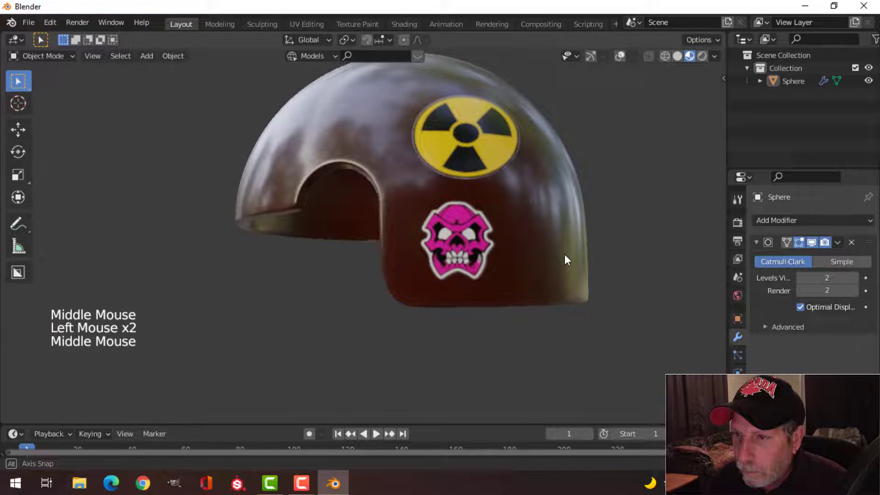
scroll(557, 266, "up", 2)
scroll(568, 263, "down", 3)
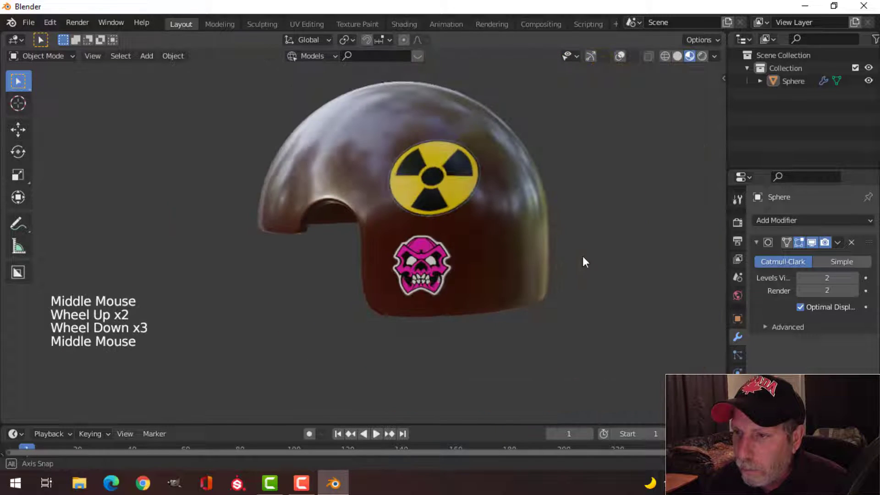